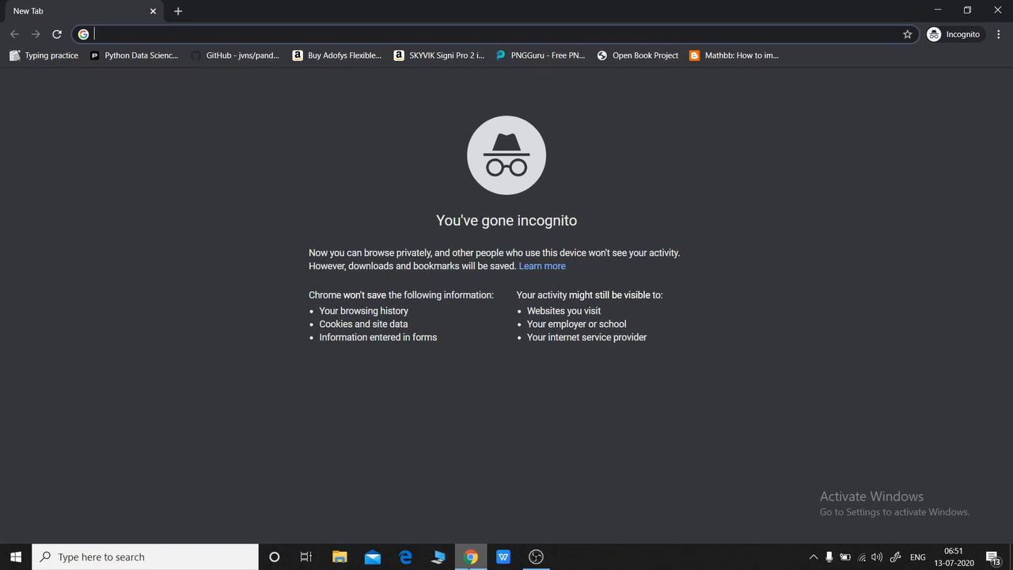
# Step: Search for Google Forms and sign in with the account e-mail
pyautogui.write('googl')
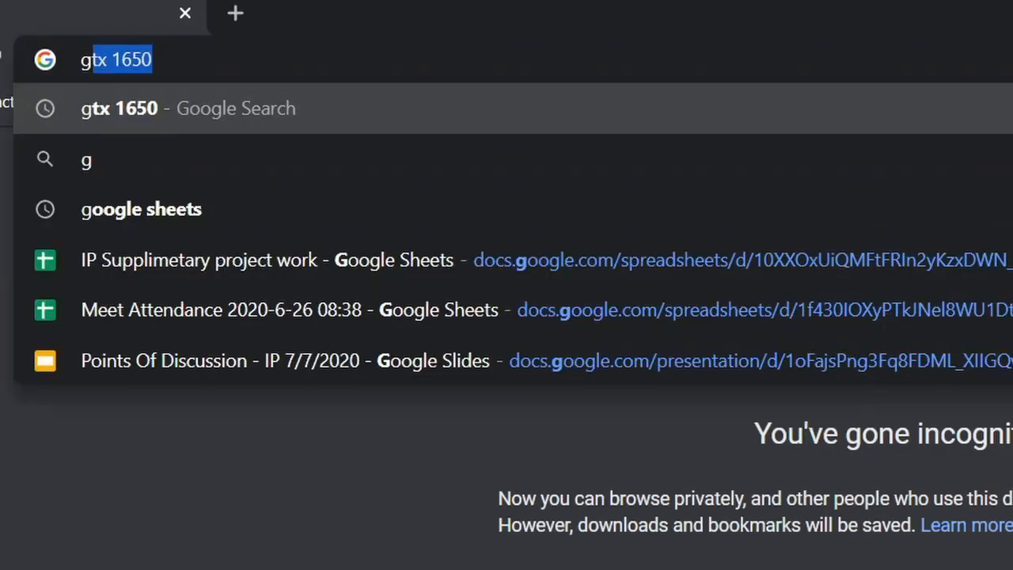
pyautogui.write('e forms')
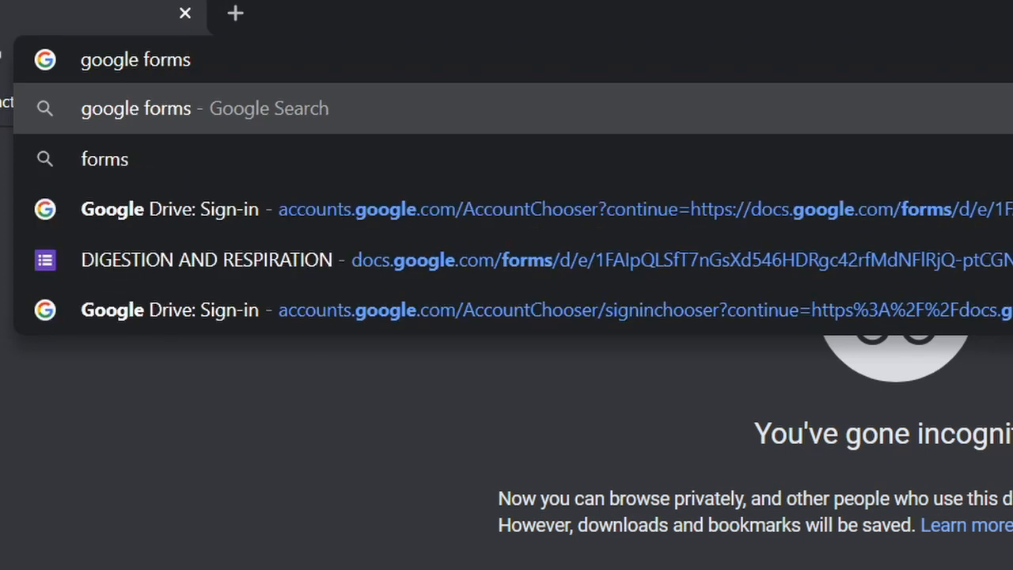
pyautogui.press('Return')
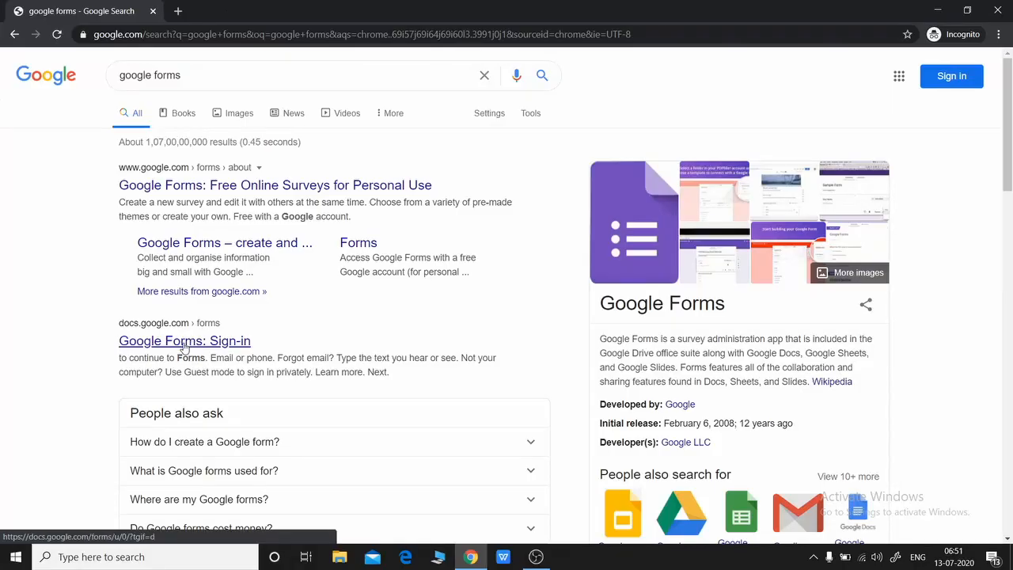
pyautogui.click(183, 344)
pyautogui.press('Return')
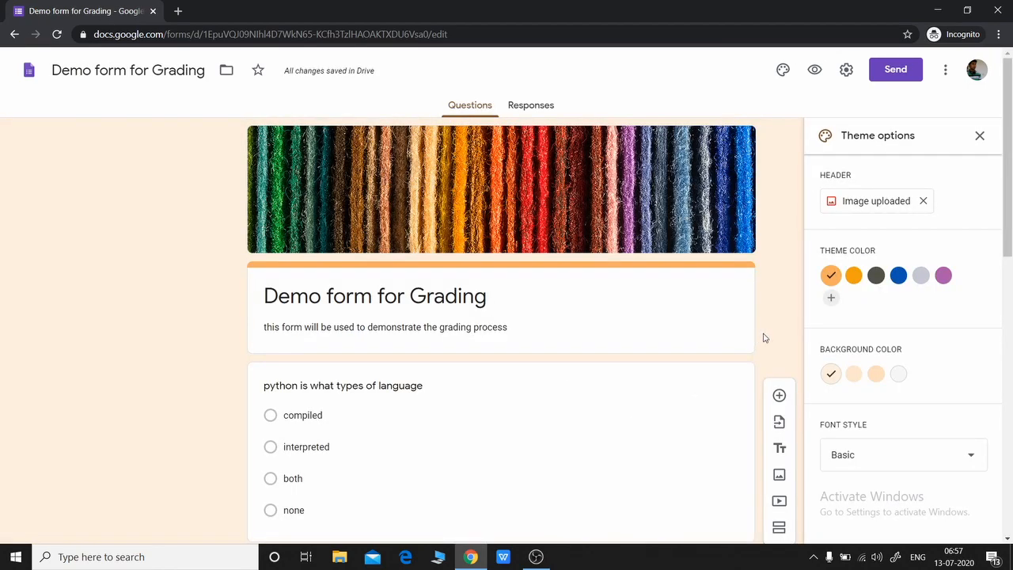
# Step: Scroll through the Python questions of Demo form for Grading and back to the top
pyautogui.scroll(-2, 758, 308)
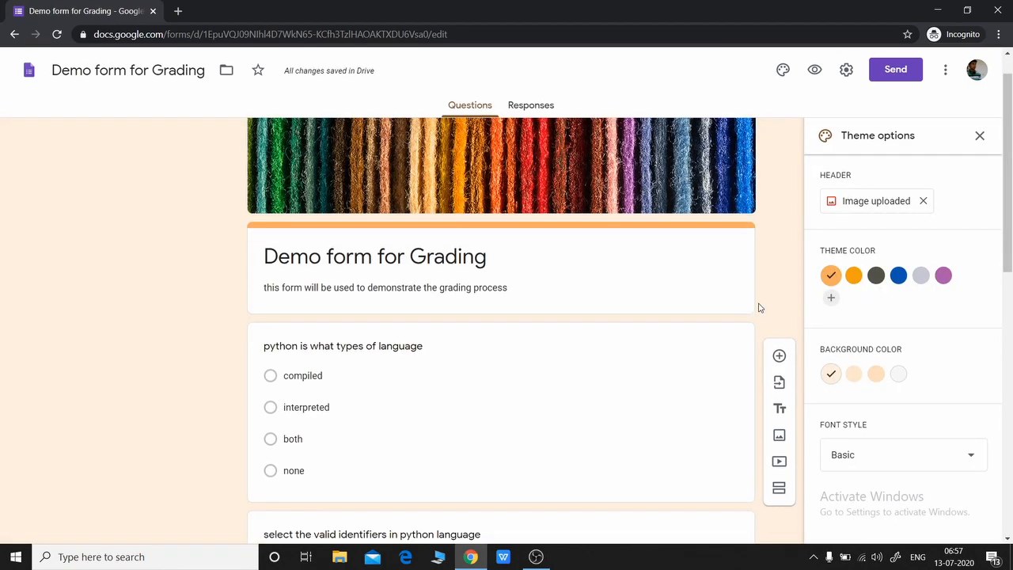
pyautogui.scroll(-3, 763, 293)
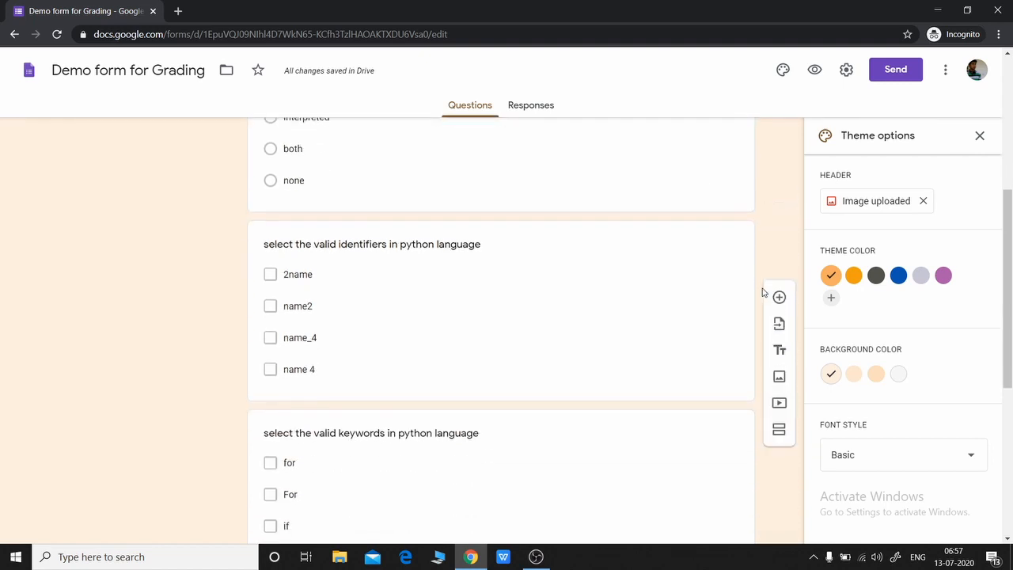
pyautogui.scroll(-1, 767, 292)
pyautogui.scroll(-3, 768, 292)
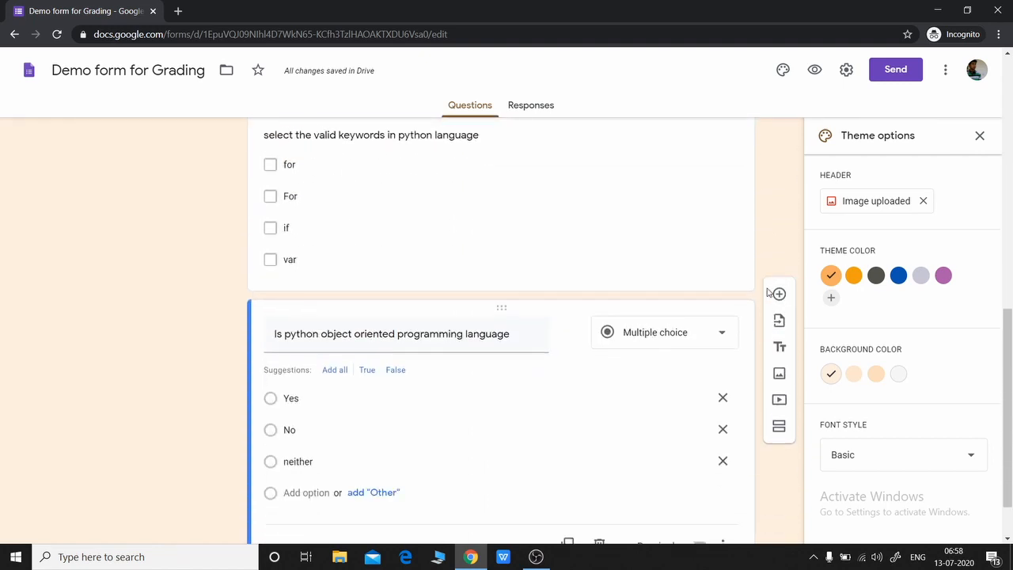
pyautogui.scroll(5, 766, 294)
pyautogui.scroll(2, 765, 295)
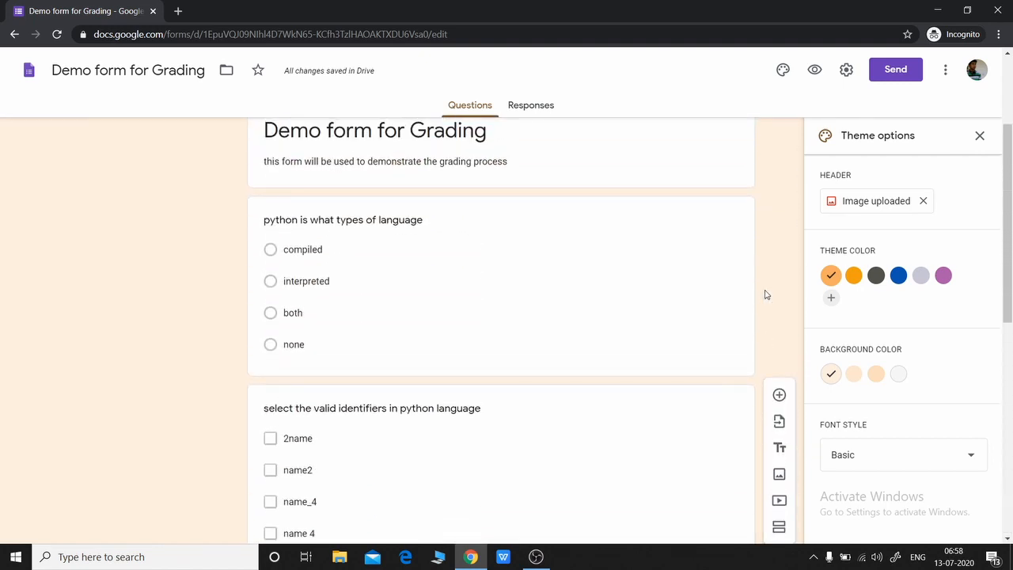
pyautogui.scroll(2, 766, 295)
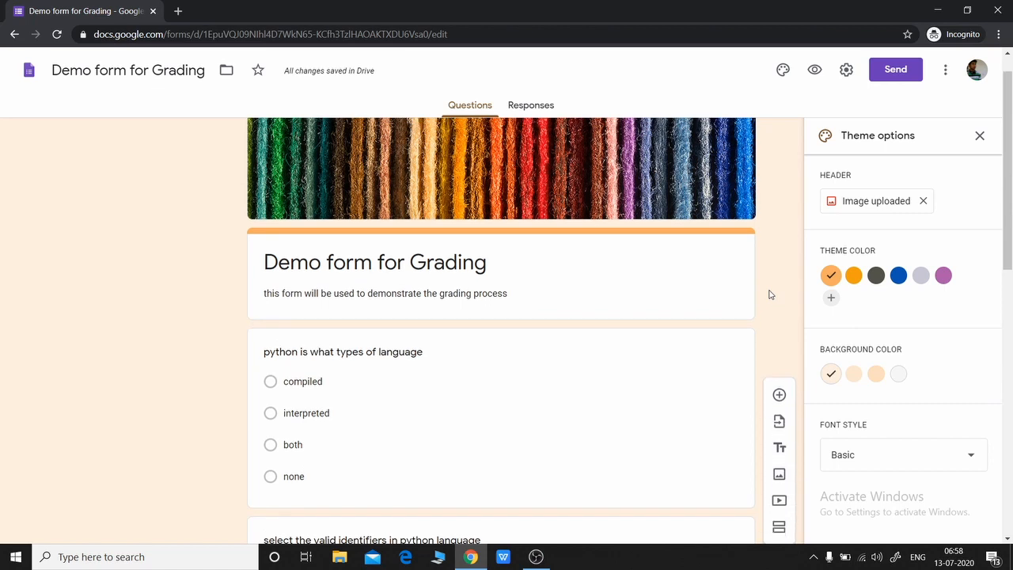
# Step: Turn on Make this a quiz with grades released immediately after each submission, and save
pyautogui.click(846, 72)
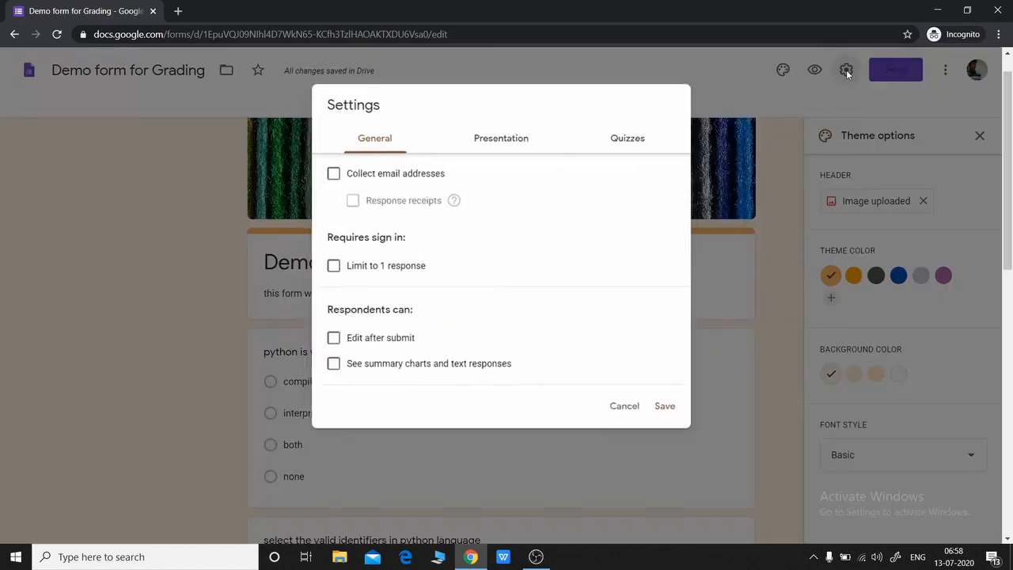
pyautogui.click(629, 139)
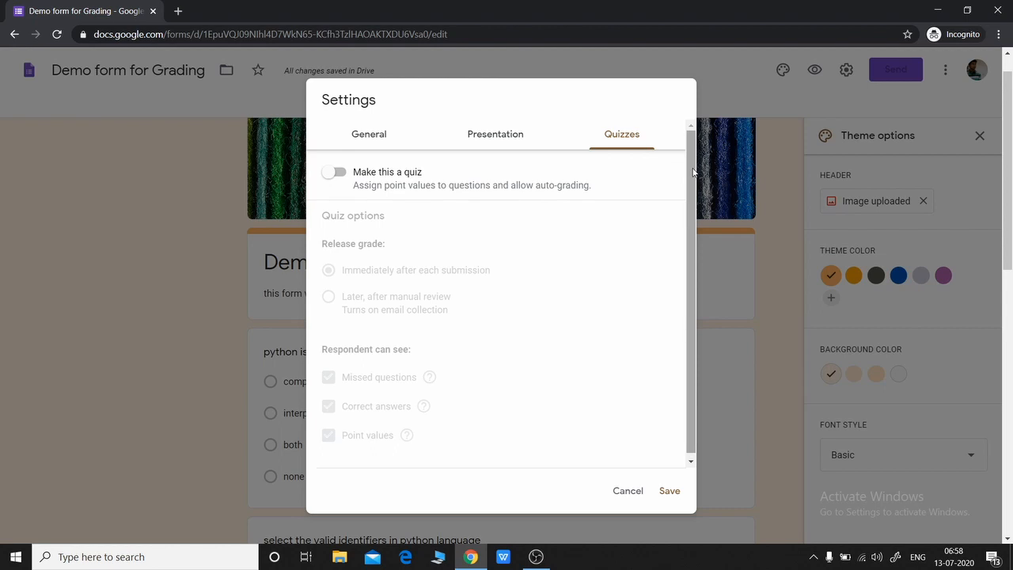
pyautogui.click(343, 175)
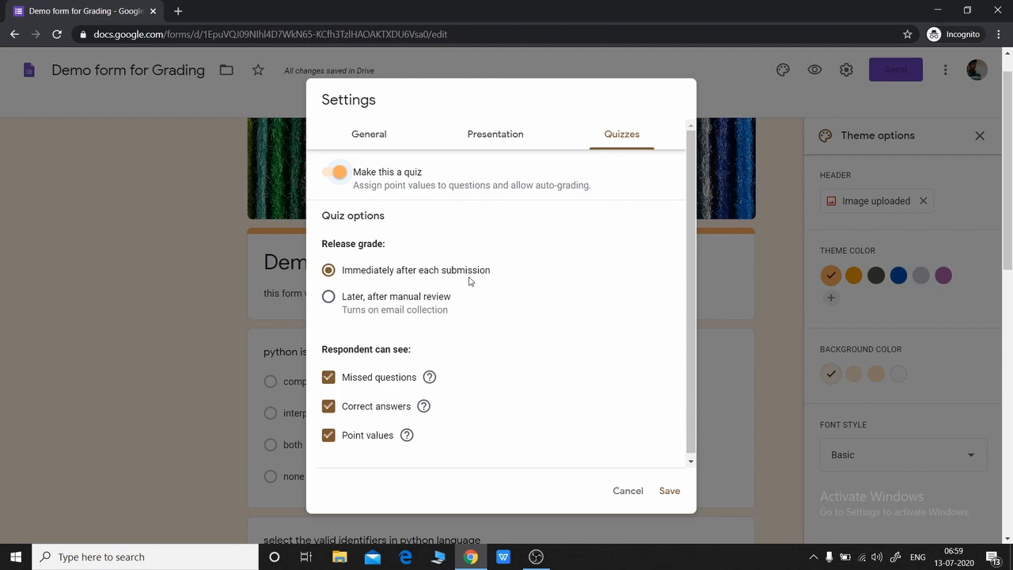
pyautogui.click(670, 492)
pyautogui.scroll(-3, 783, 301)
# Step: Key 'interpreted' as the correct answer to the language-type question, worth 2 points
pyautogui.scroll(2, 493, 296)
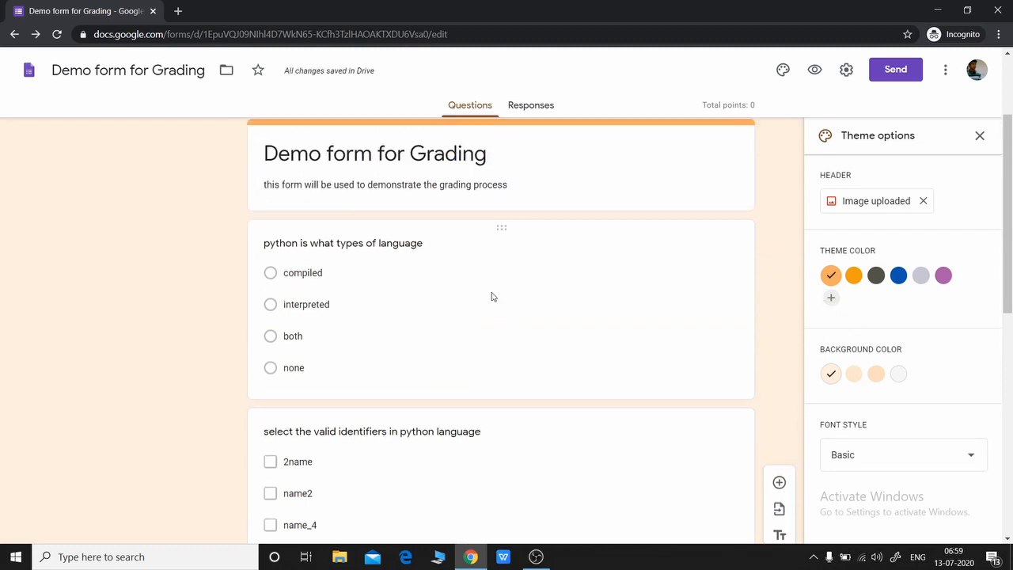
pyautogui.click(479, 291)
pyautogui.scroll(-2, 518, 319)
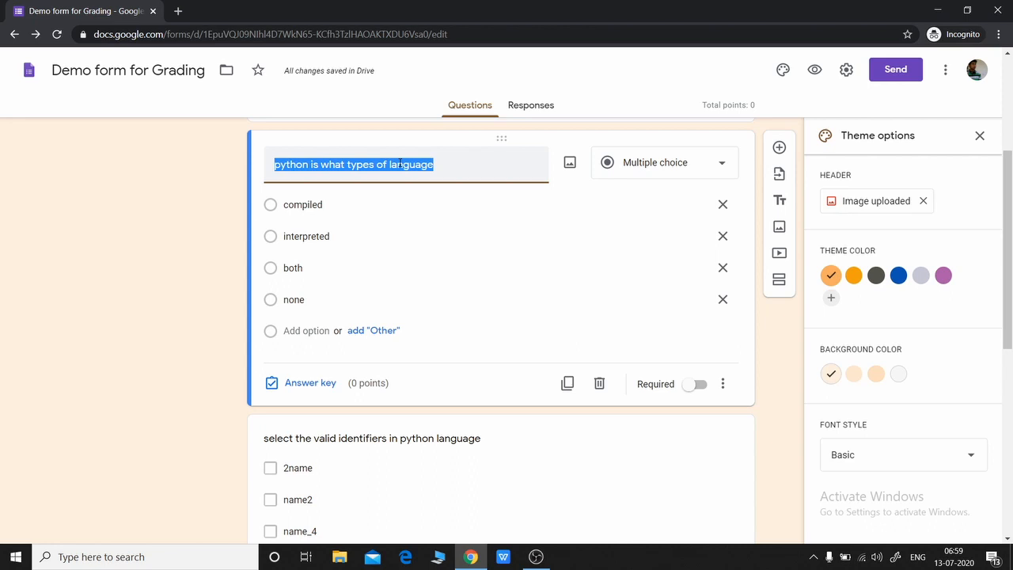
pyautogui.click(293, 384)
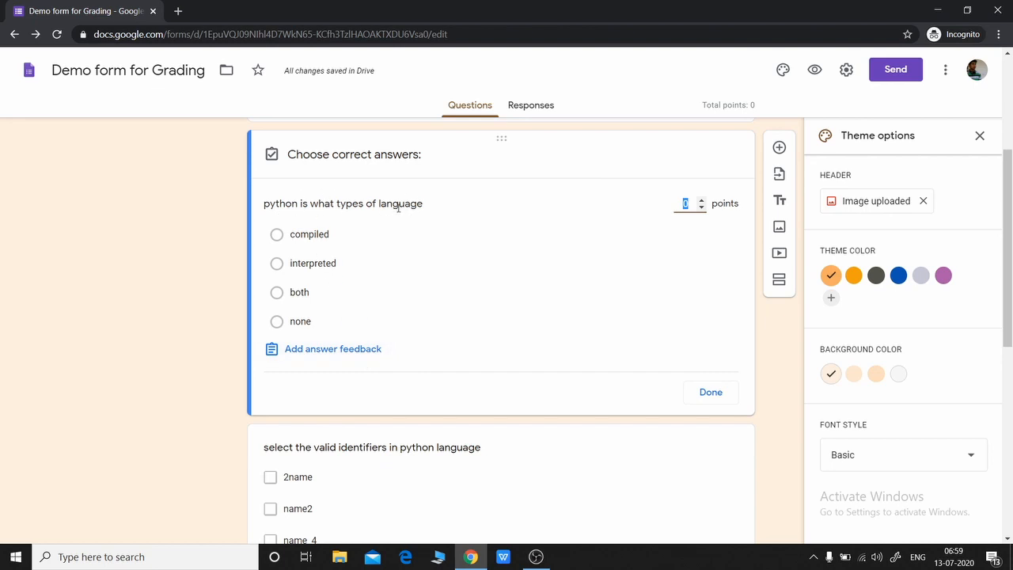
pyautogui.click(278, 265)
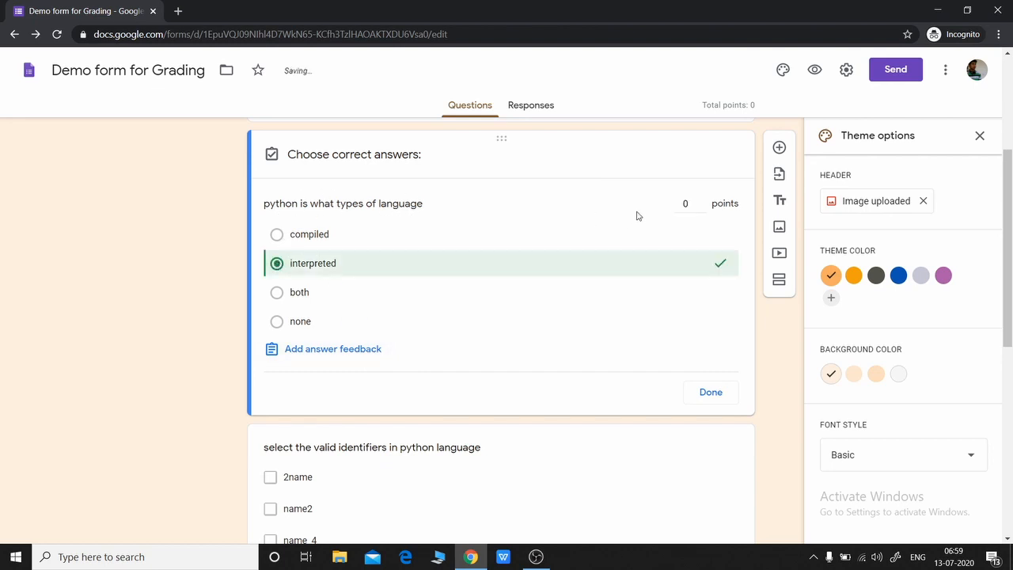
pyautogui.click(682, 205)
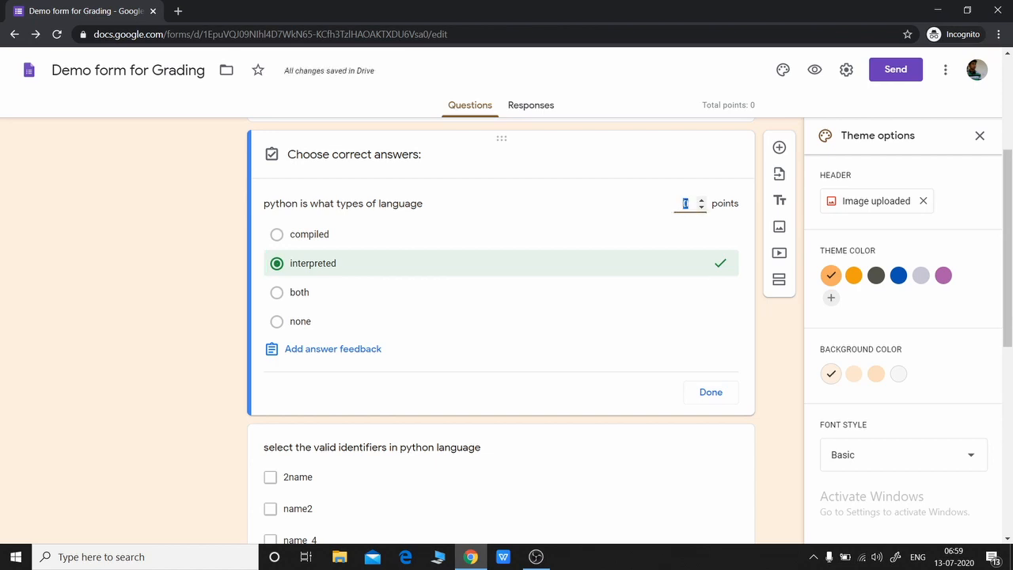
pyautogui.write('2')
pyautogui.click(707, 394)
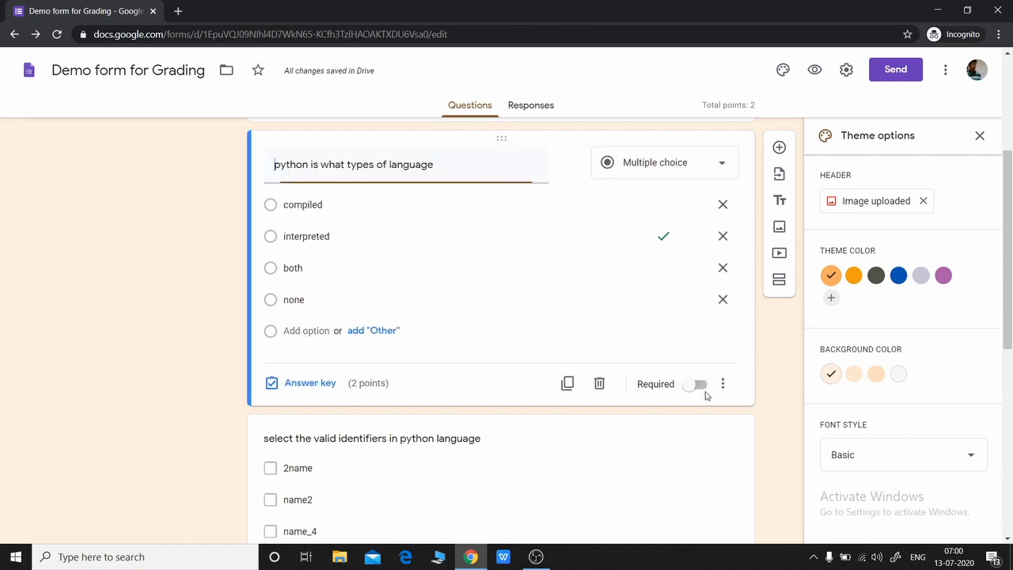
# Step: Key name2 and name_4 as the identifiers question's correct answers, worth 2 points
pyautogui.scroll(-2, 510, 379)
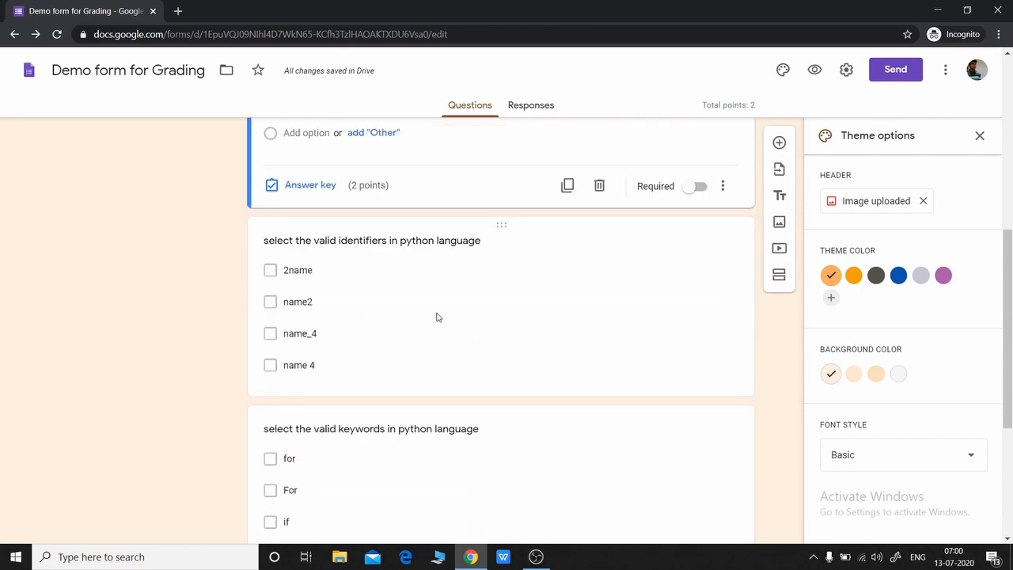
pyautogui.click(538, 230)
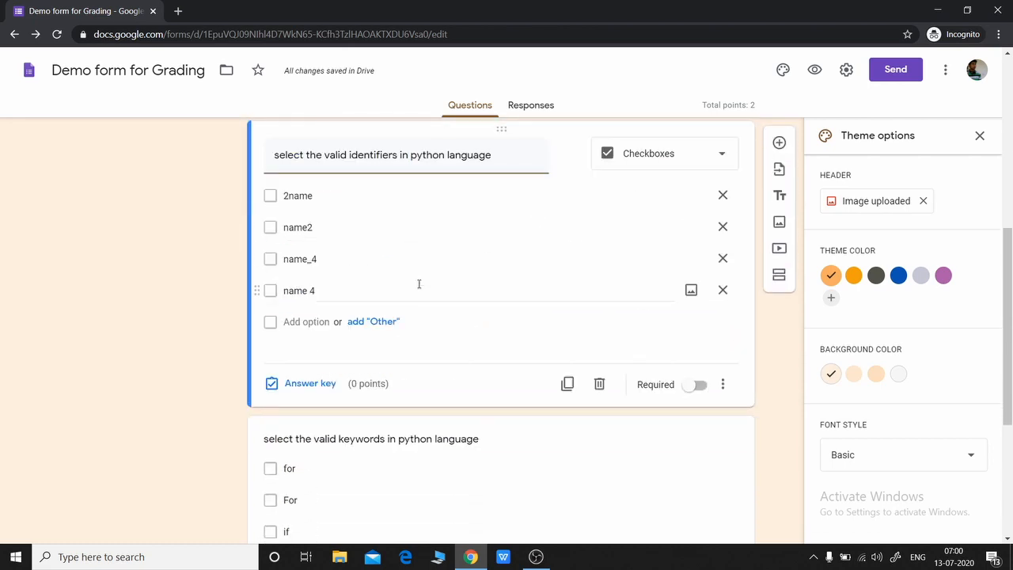
pyautogui.scroll(1, 435, 284)
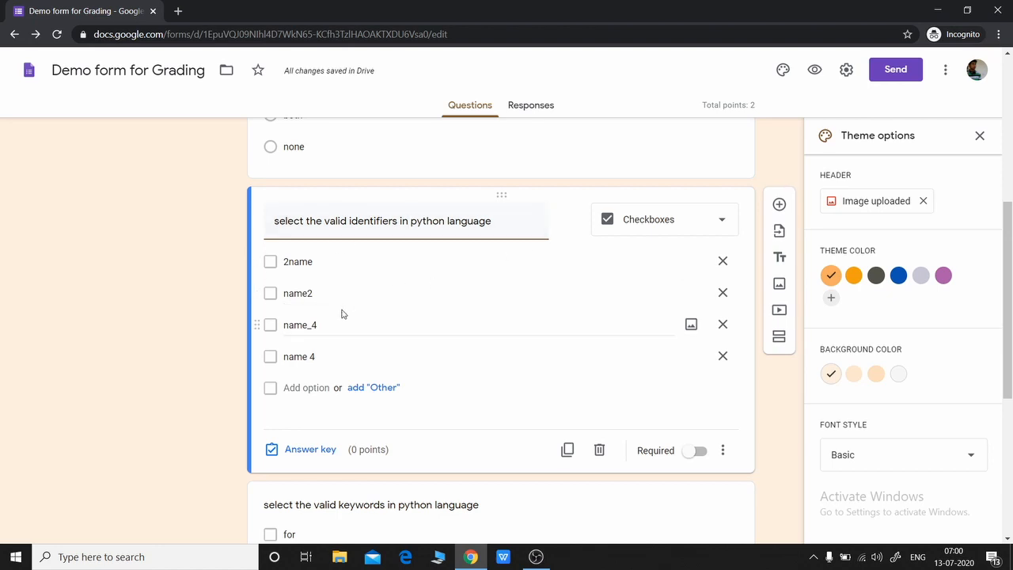
pyautogui.click(275, 296)
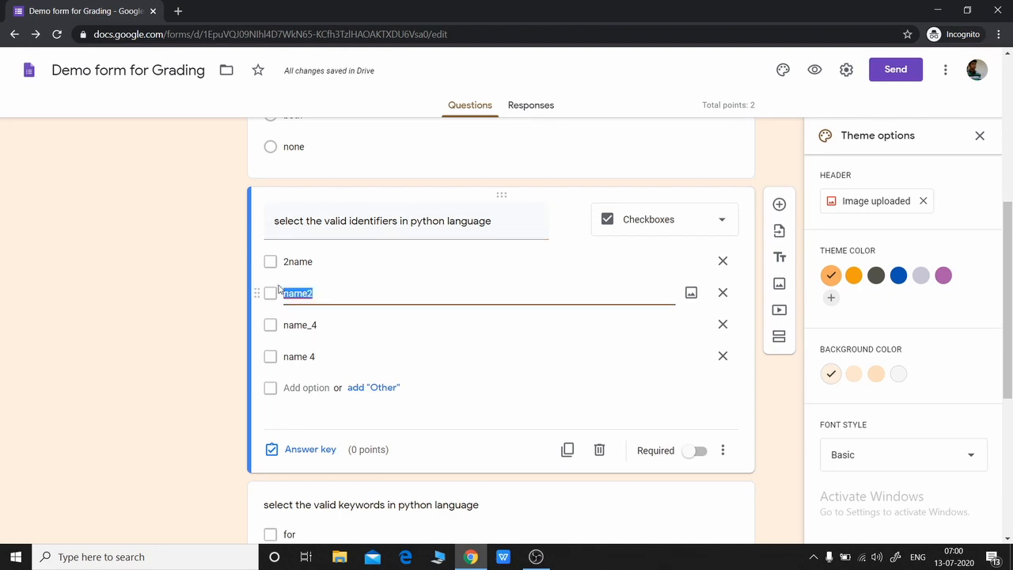
pyautogui.click(302, 456)
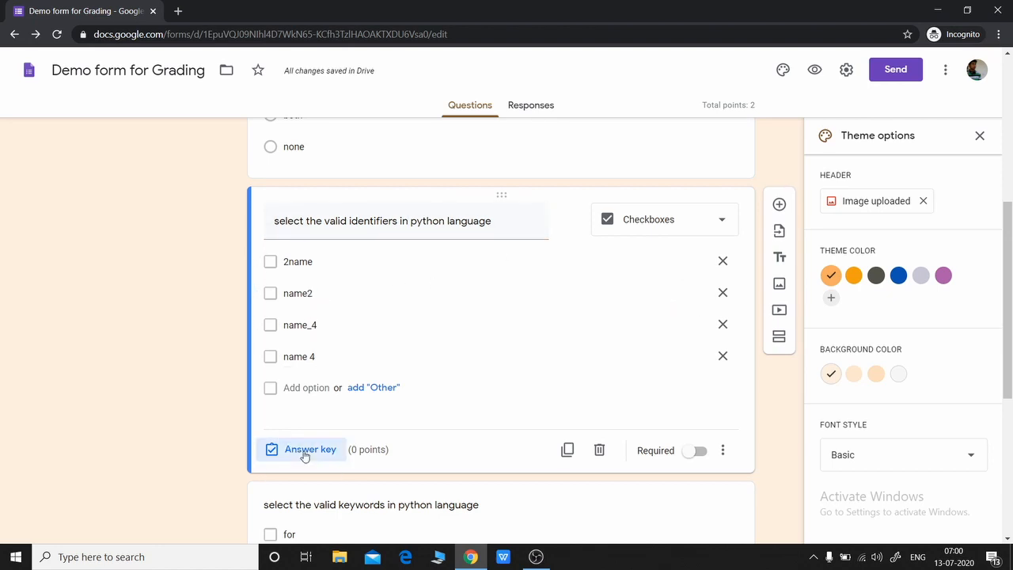
pyautogui.click(277, 320)
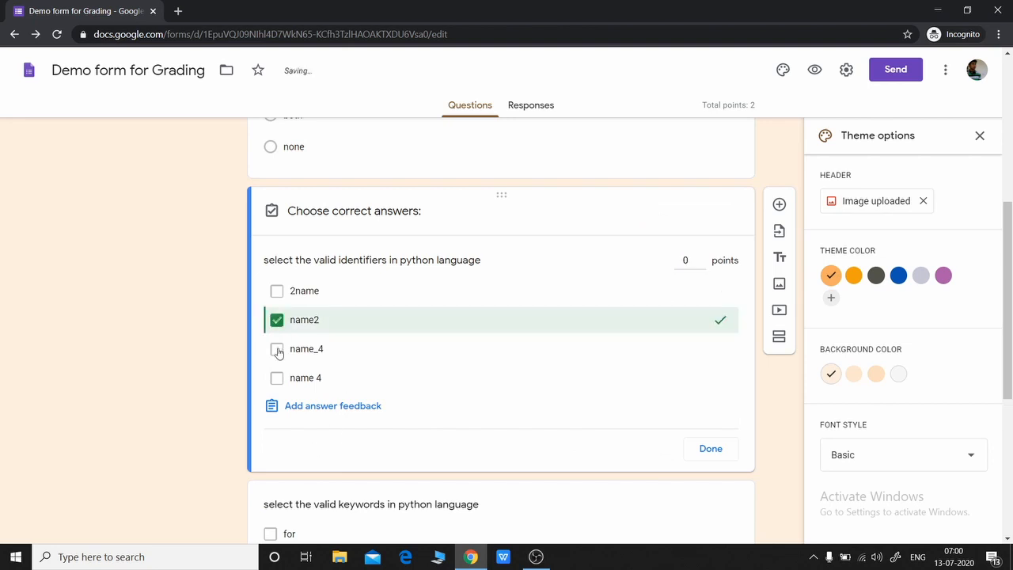
pyautogui.click(277, 351)
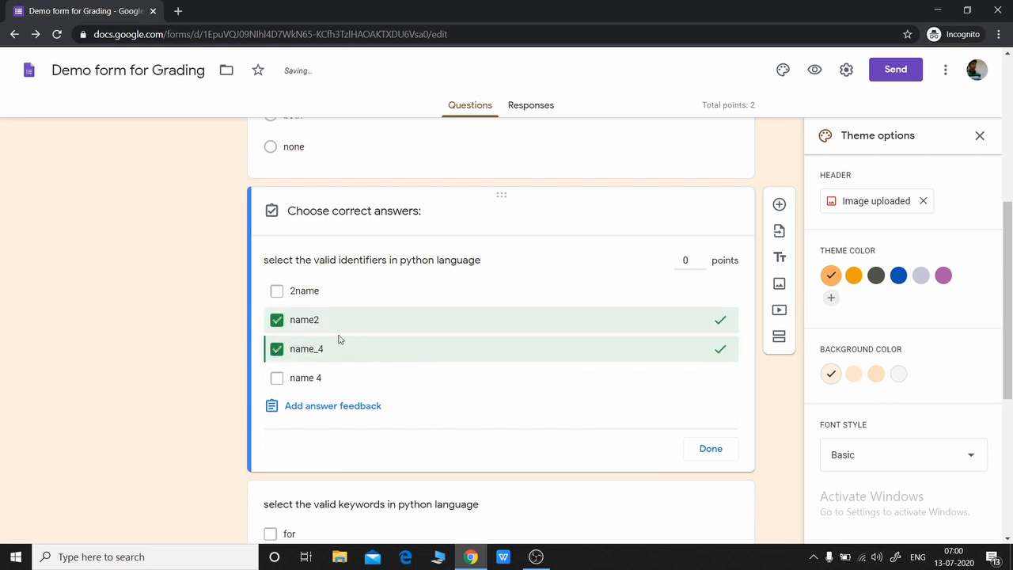
pyautogui.click(687, 261)
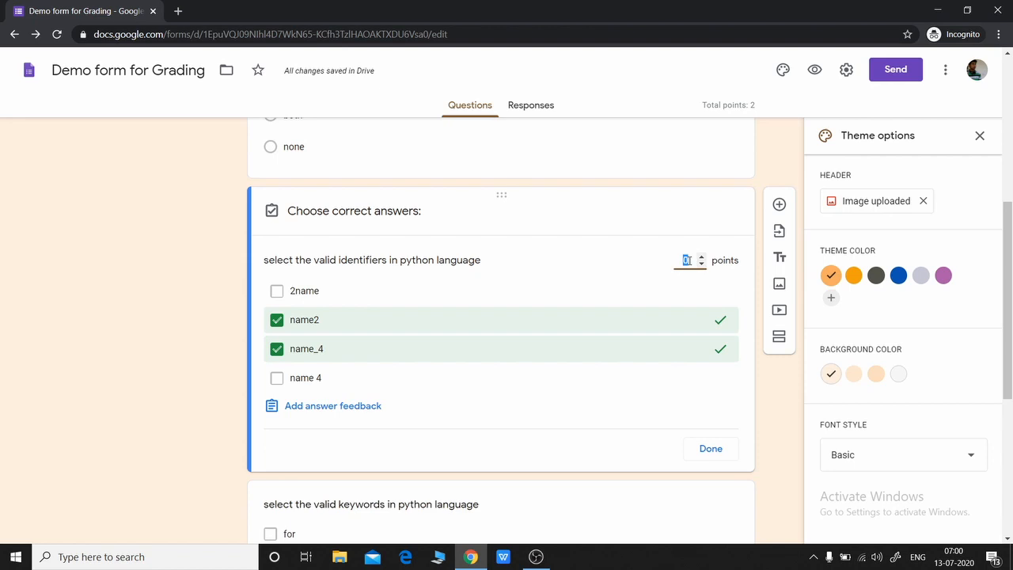
pyautogui.write('2')
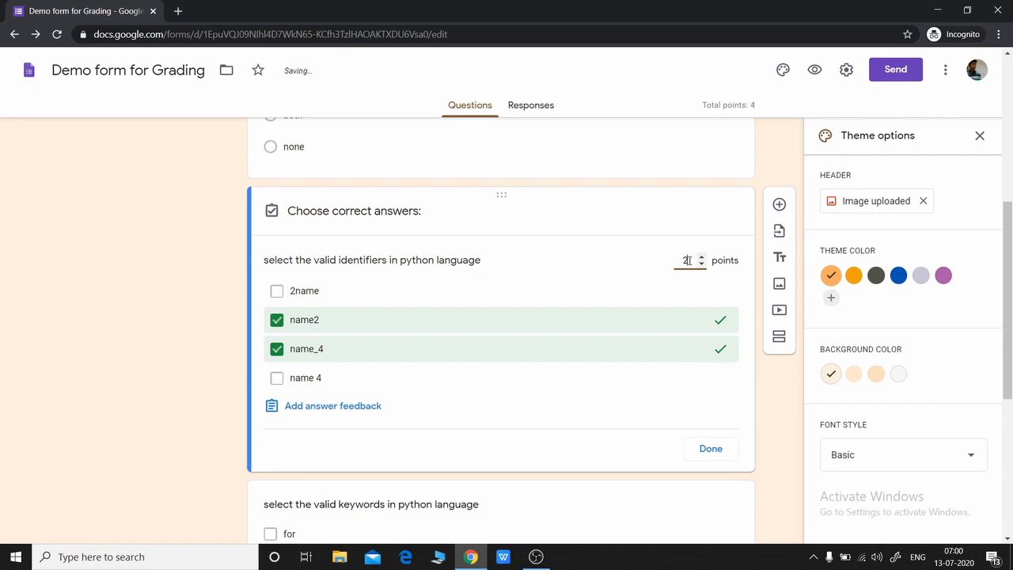
pyautogui.click(711, 448)
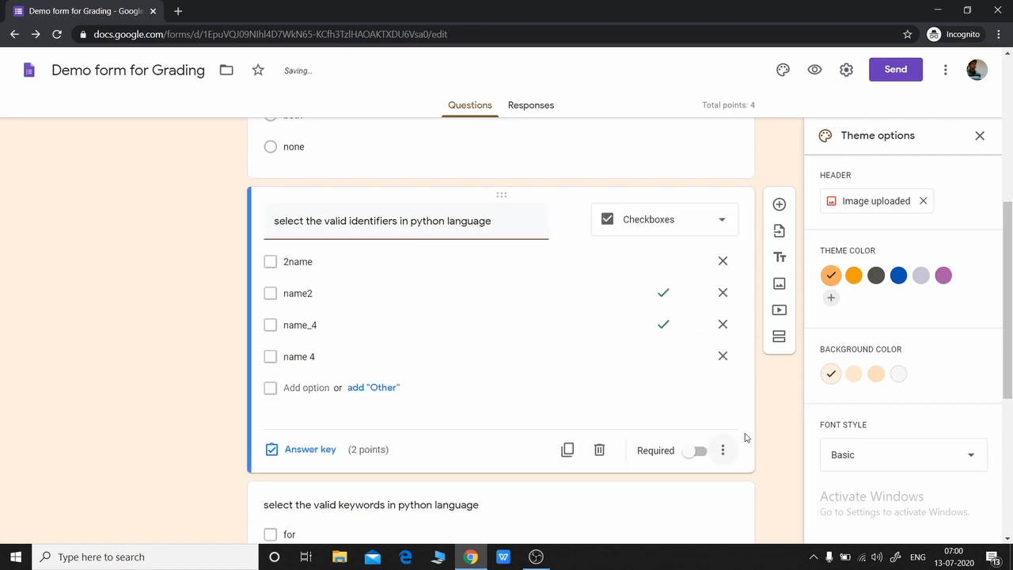
pyautogui.scroll(-3, 410, 256)
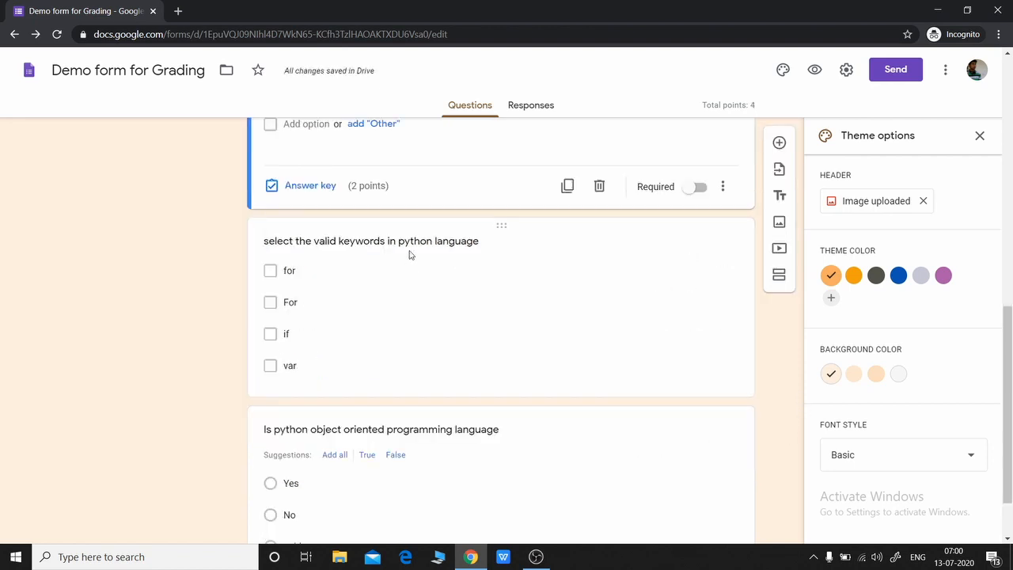
pyautogui.click(455, 227)
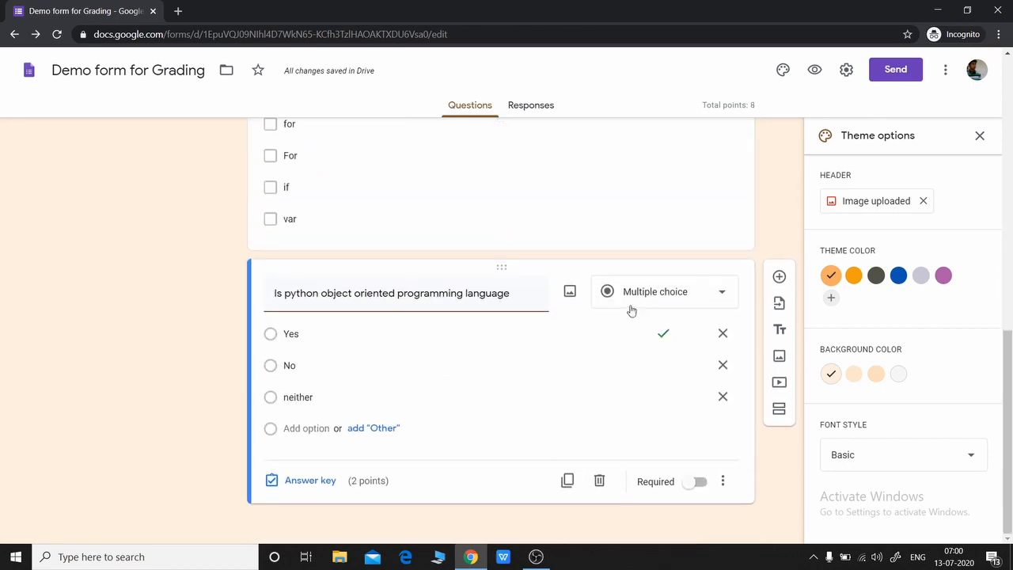
# Step: Reopen the first question and confirm the quiz's Total points reads 8
pyautogui.scroll(8, 638, 305)
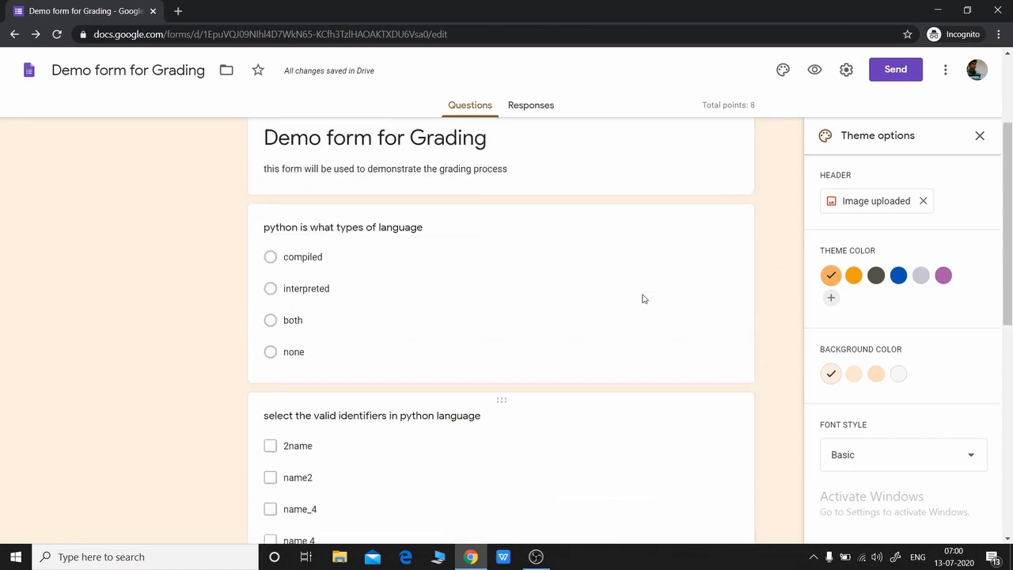
pyautogui.click(536, 384)
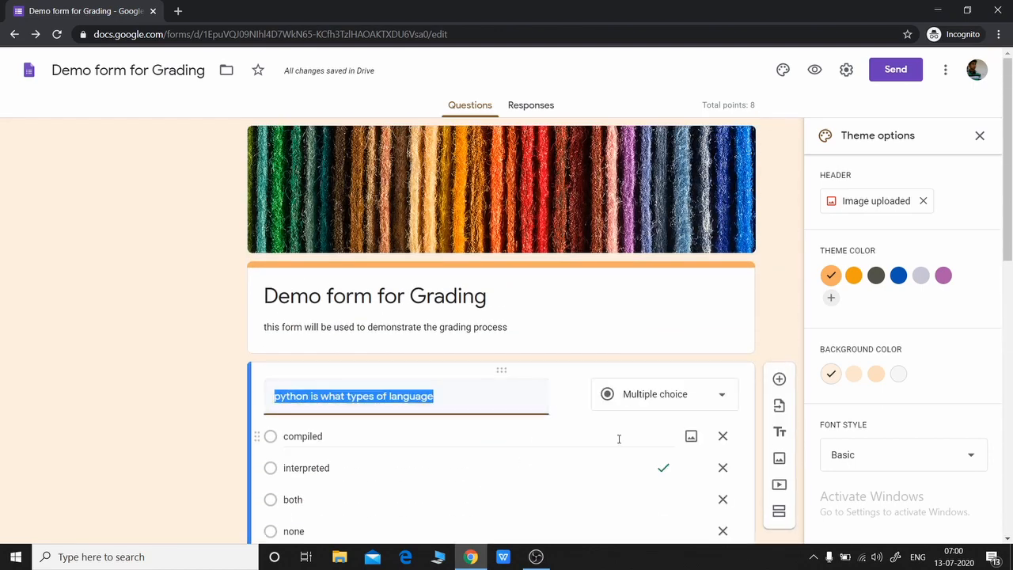
pyautogui.scroll(-3, 654, 480)
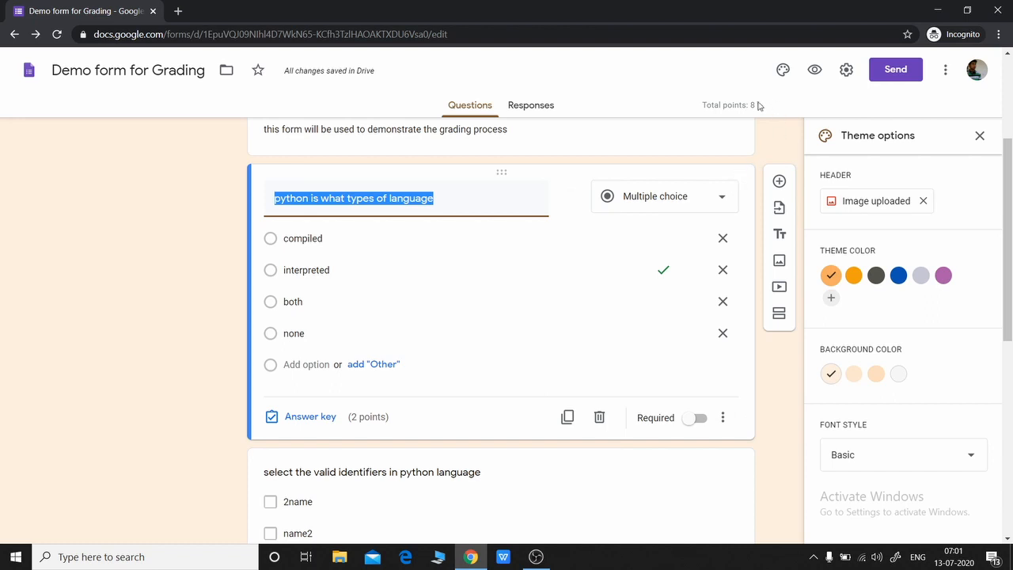
pyautogui.moveTo(756, 105); pyautogui.dragTo(702, 111)
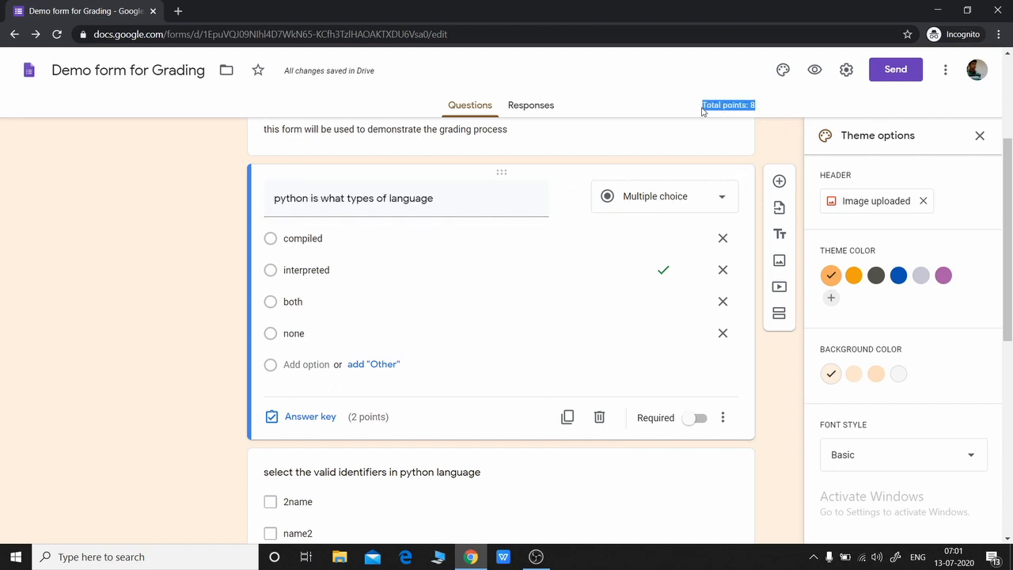
pyautogui.click(783, 410)
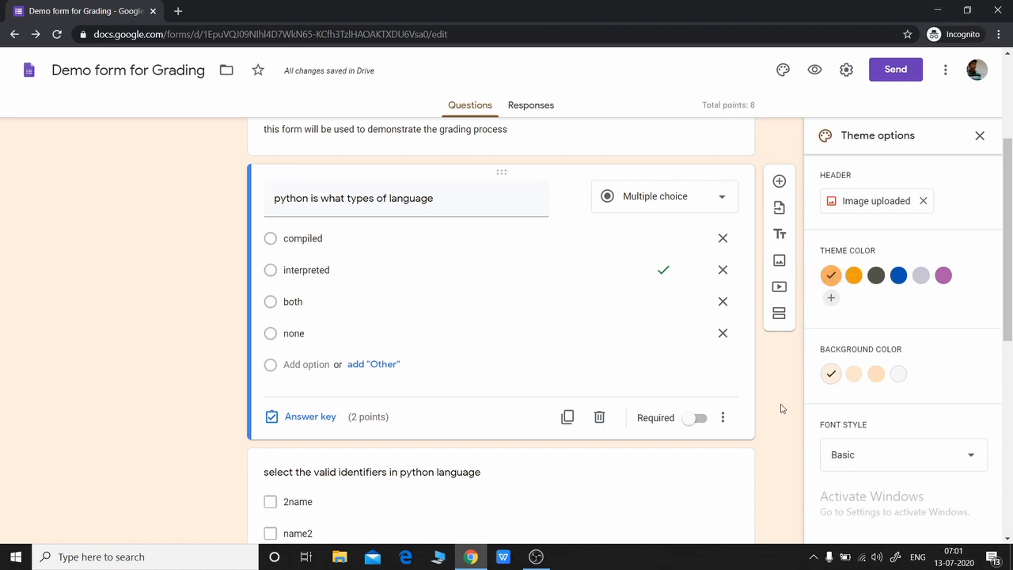
pyautogui.scroll(-5, 758, 402)
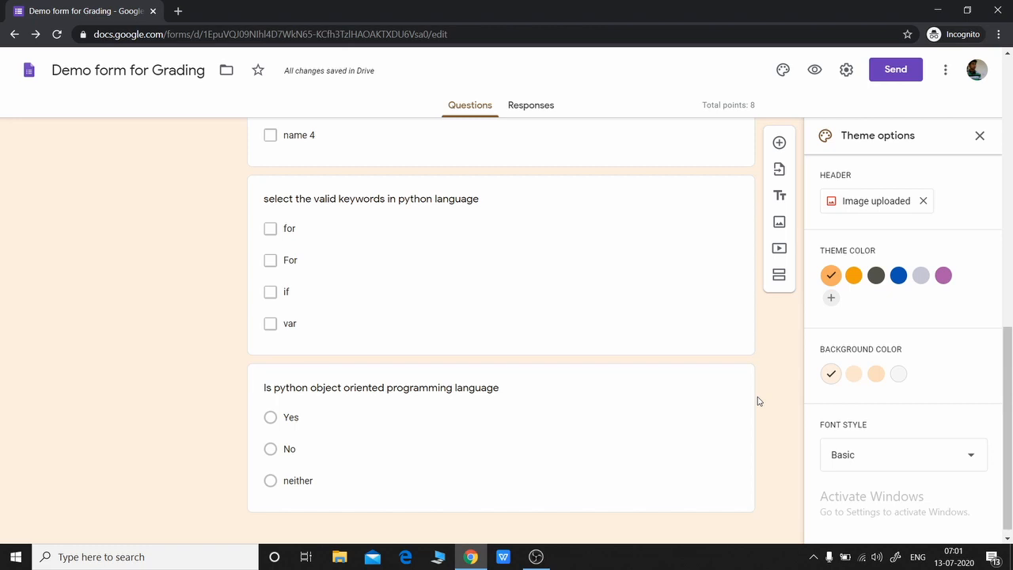
# Step: Copy the form's send link and load the forms.gle URL in a new browser tab
pyautogui.click(903, 71)
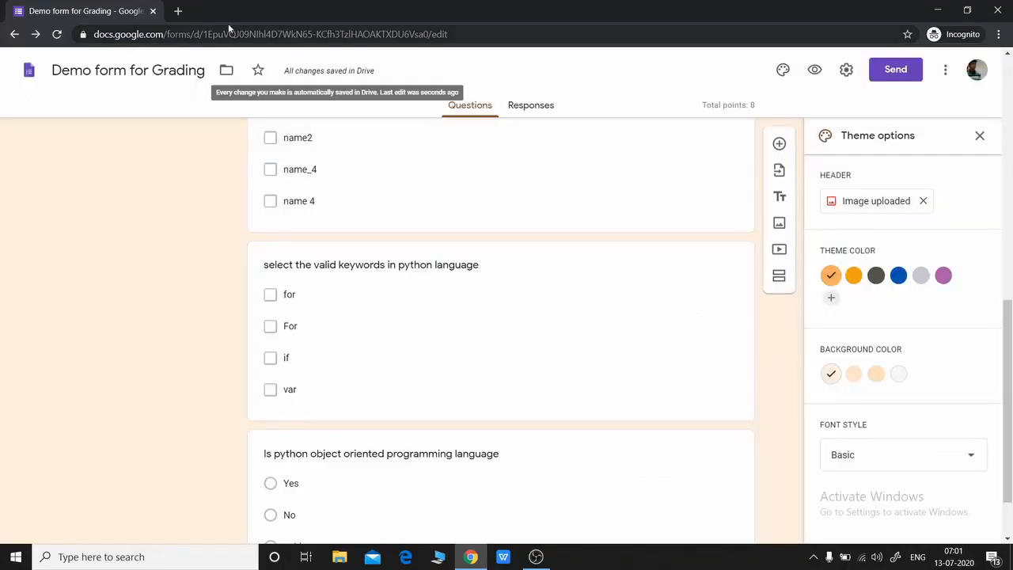
pyautogui.click(179, 11)
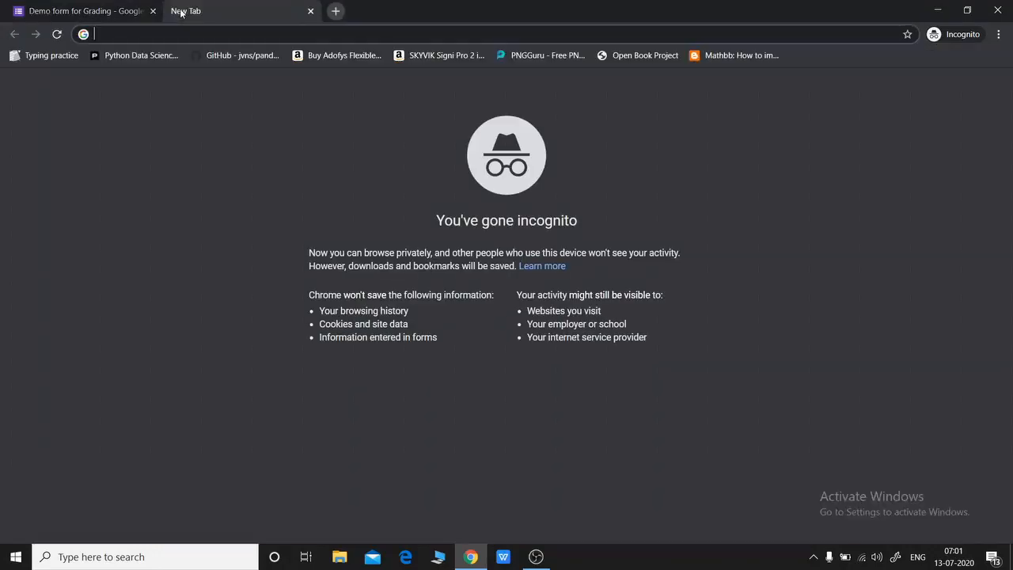
pyautogui.write('https://forms.gle/miQ718aS9VJSFRSd9')
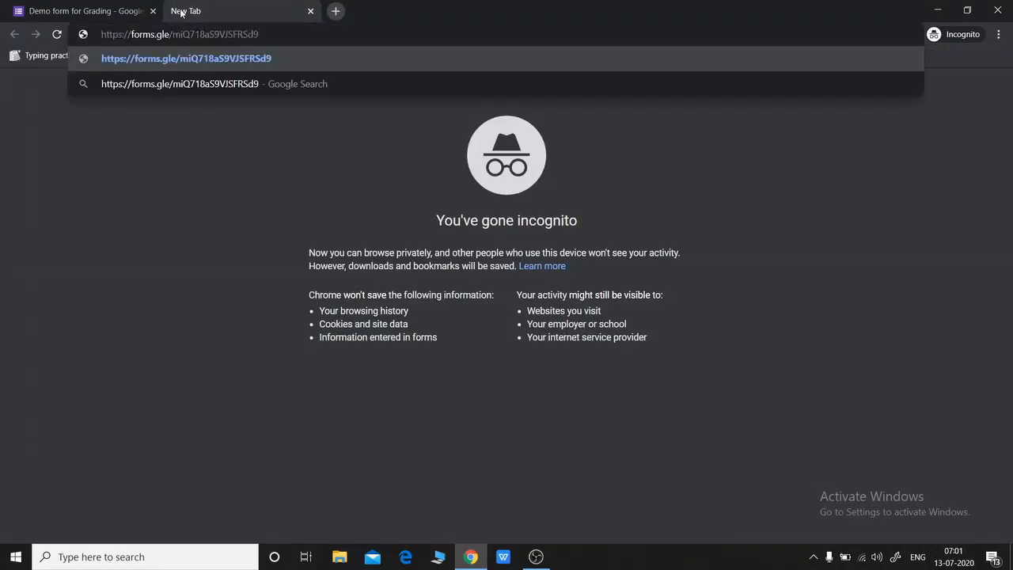
pyautogui.press('Return')
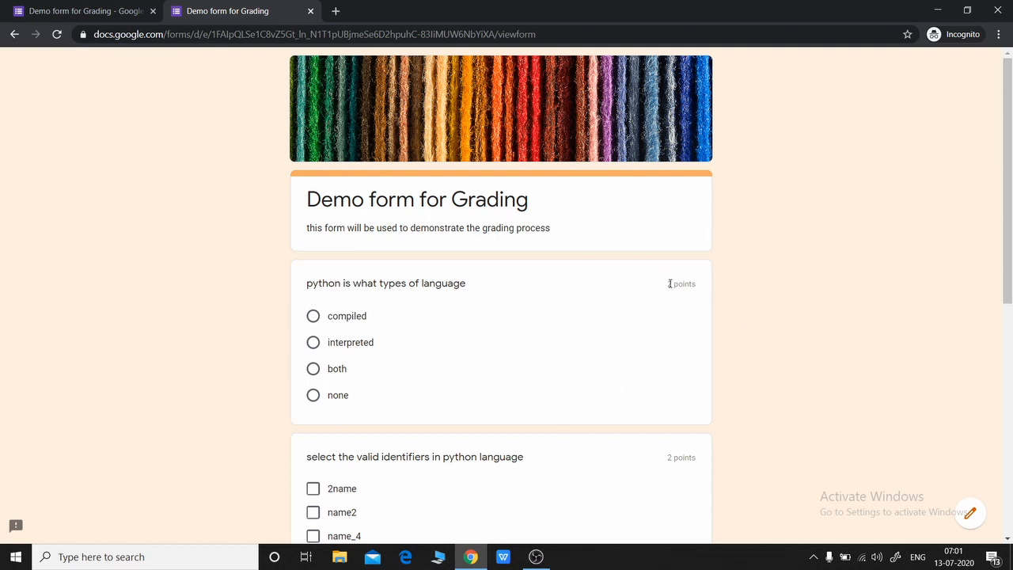
# Step: Answer 'compiled' for the first question and tick name2 and name_4 as identifiers
pyautogui.moveTo(670, 283); pyautogui.dragTo(702, 281)
pyautogui.click(763, 324)
pyautogui.click(313, 316)
pyautogui.scroll(-2, 313, 410)
pyautogui.click(313, 408)
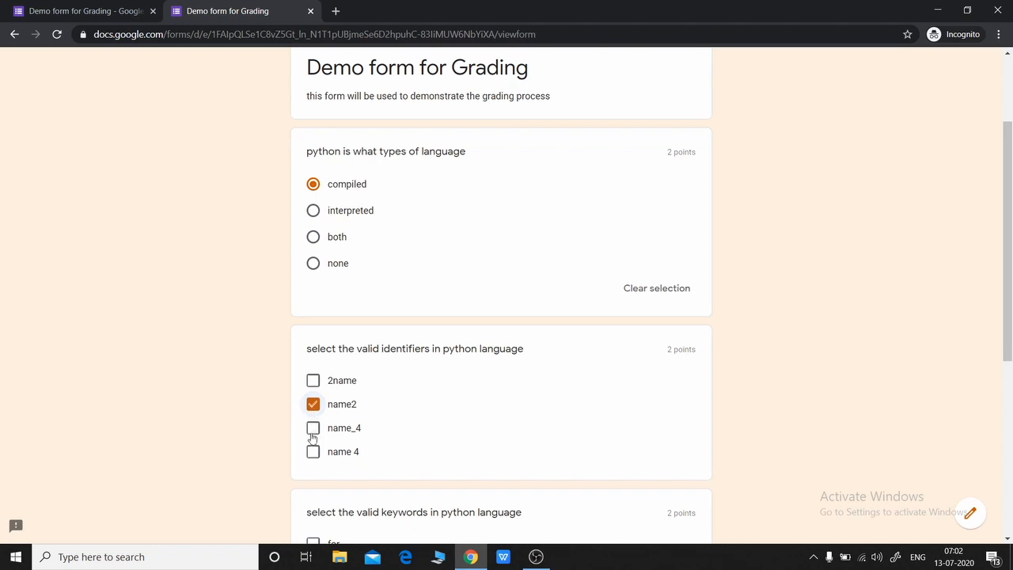
pyautogui.click(313, 431)
# Step: Tick for and if as keywords, answer No to the object-oriented question, and submit
pyautogui.scroll(-4, 274, 367)
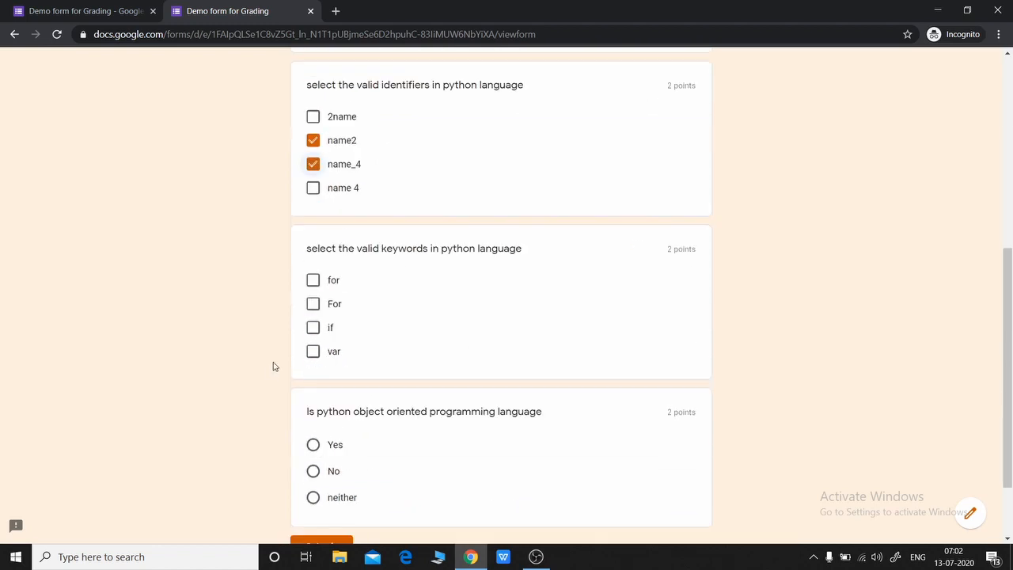
pyautogui.click(312, 280)
pyautogui.click(313, 331)
pyautogui.scroll(-2, 479, 317)
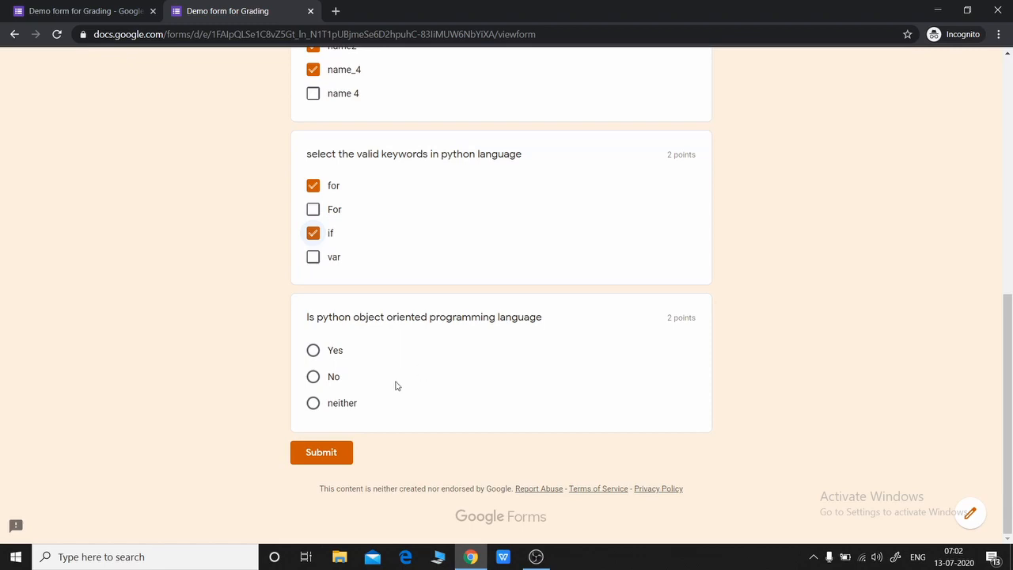
pyautogui.click(312, 377)
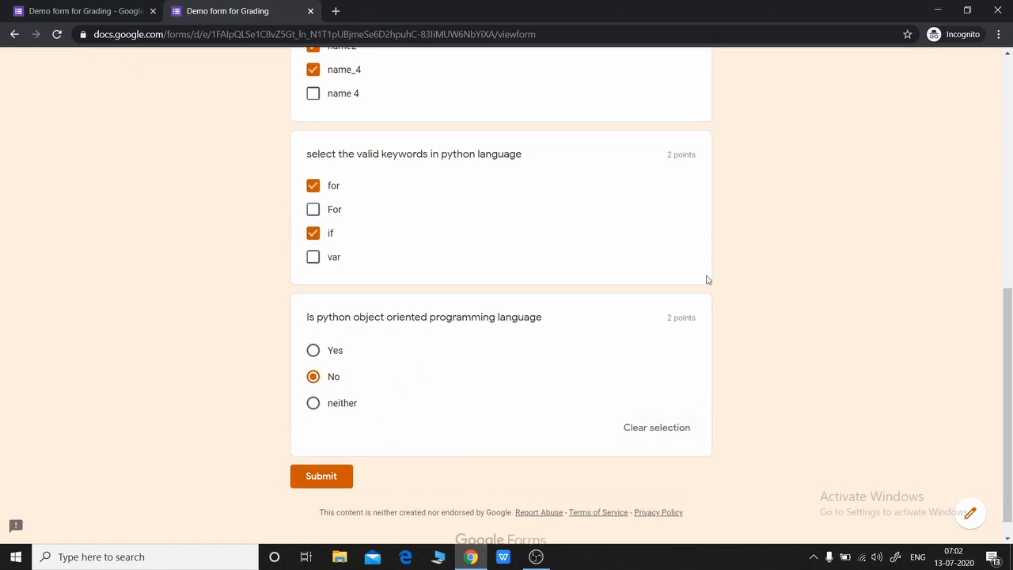
pyautogui.scroll(5, 705, 262)
pyautogui.scroll(-5, 707, 248)
pyautogui.scroll(-1, 389, 423)
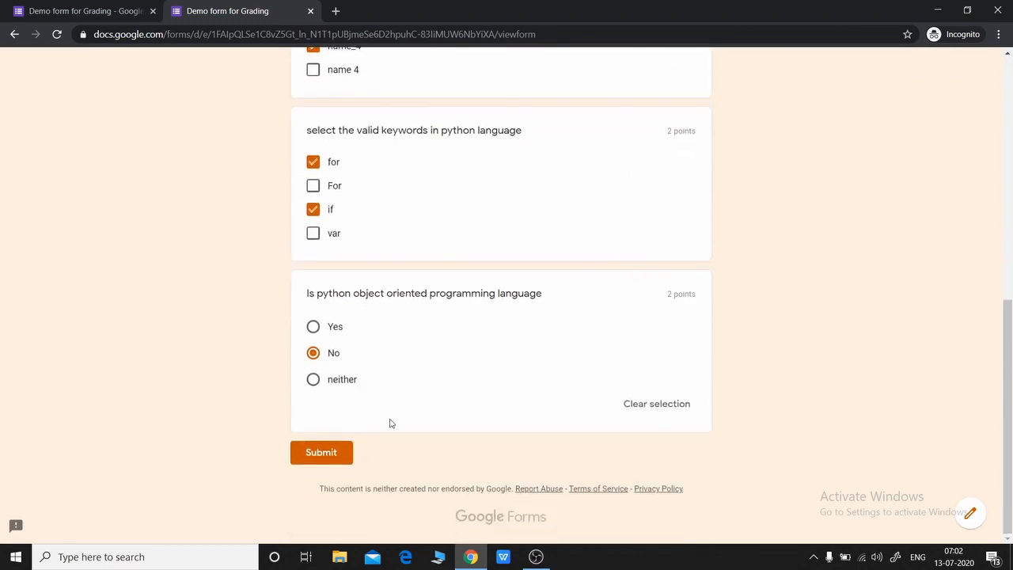
pyautogui.click(320, 453)
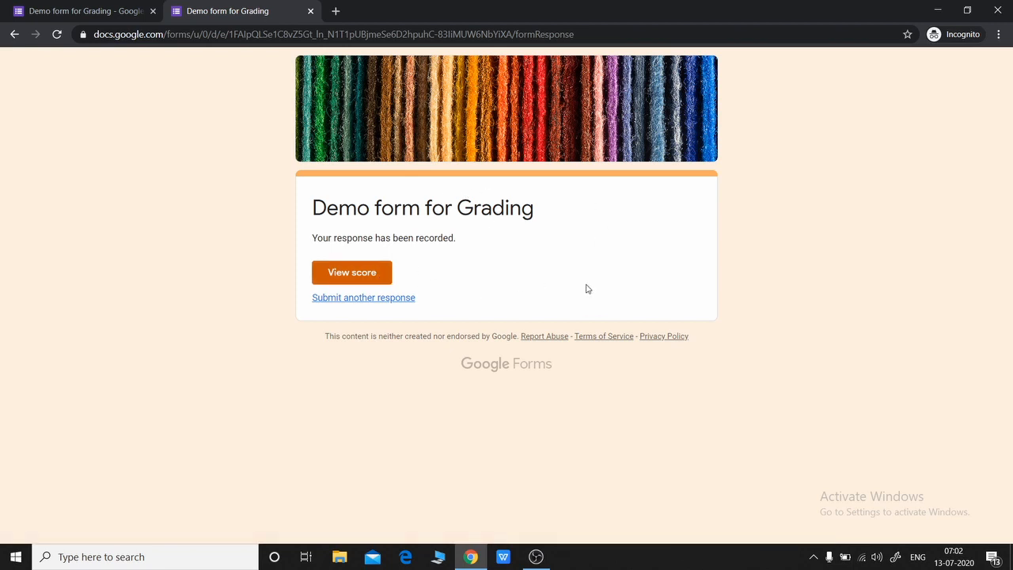
# Step: Review the 4/8 score and its correct answers, then return to the editor tab
pyautogui.click(357, 274)
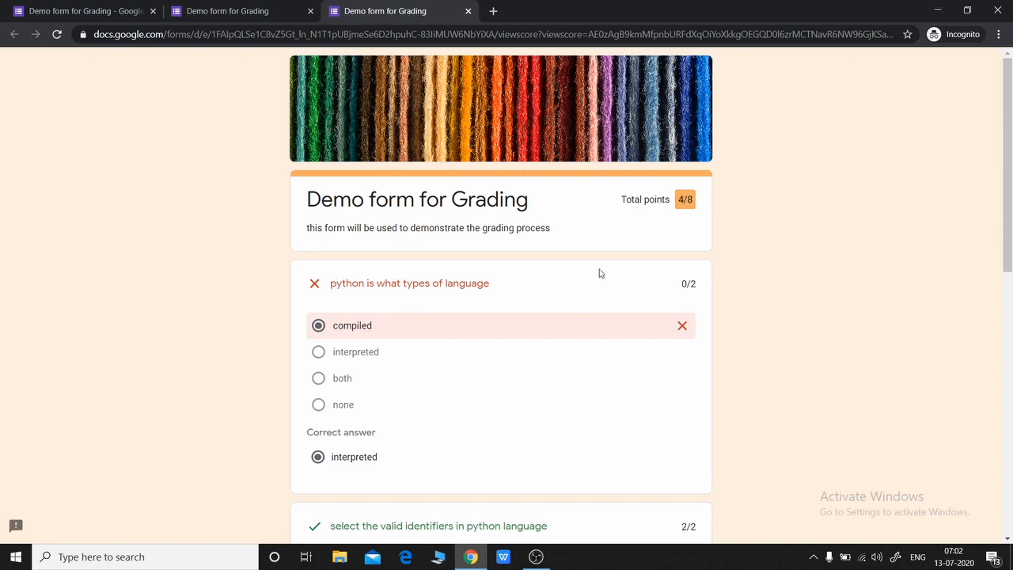
pyautogui.scroll(-1, 515, 354)
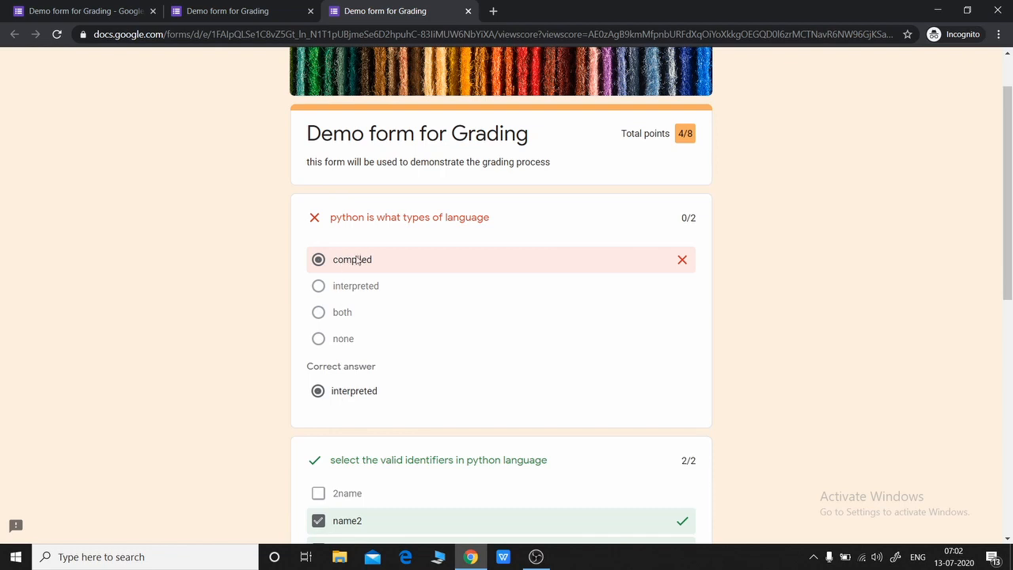
pyautogui.scroll(-3, 364, 287)
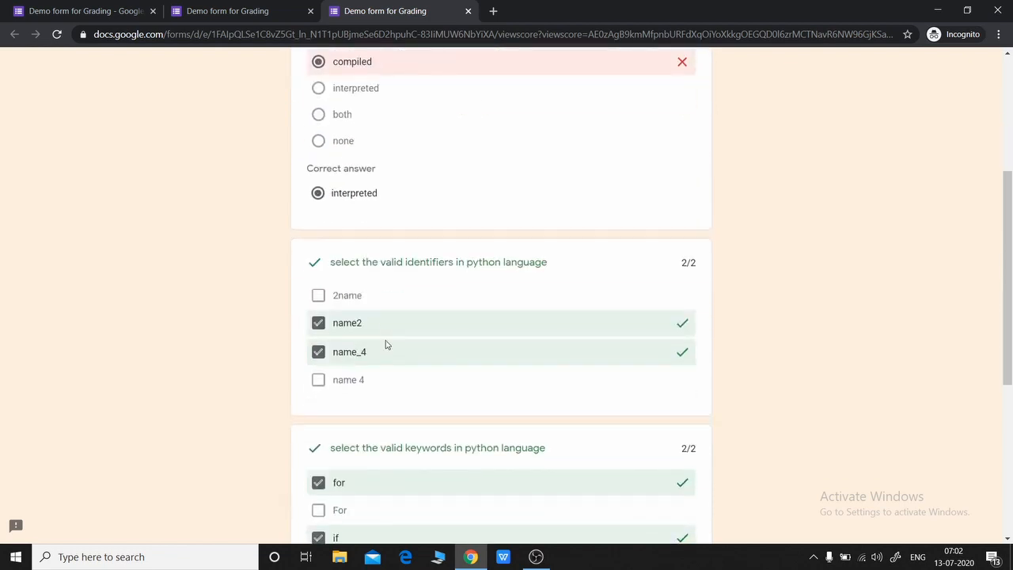
pyautogui.scroll(-3, 399, 369)
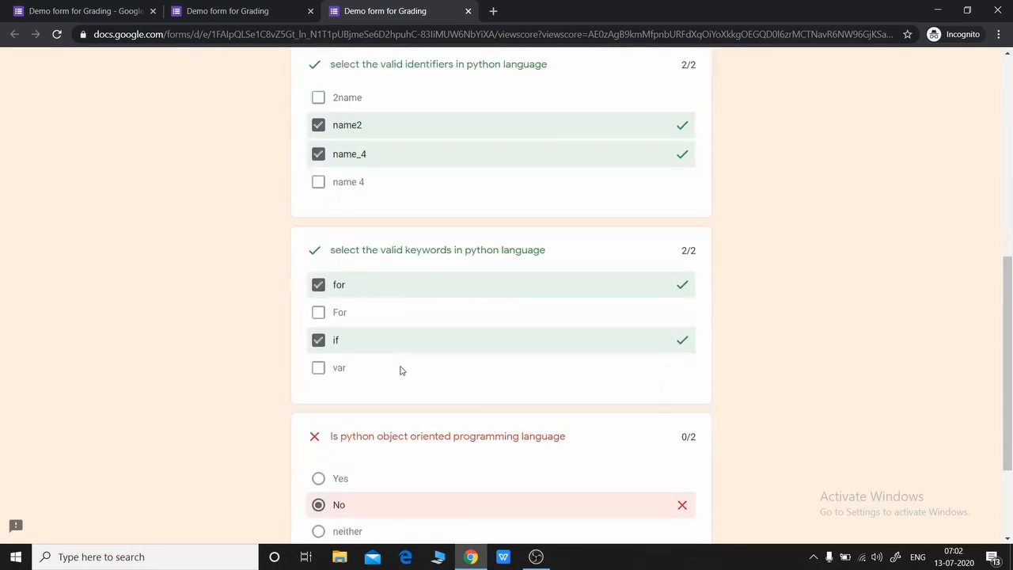
pyautogui.scroll(-2, 475, 345)
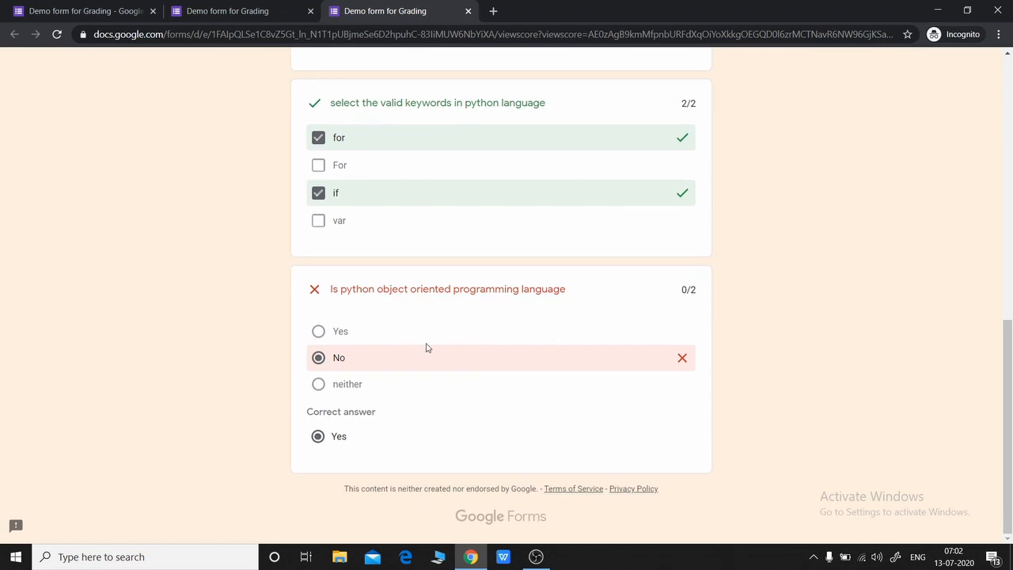
pyautogui.scroll(9, 900, 427)
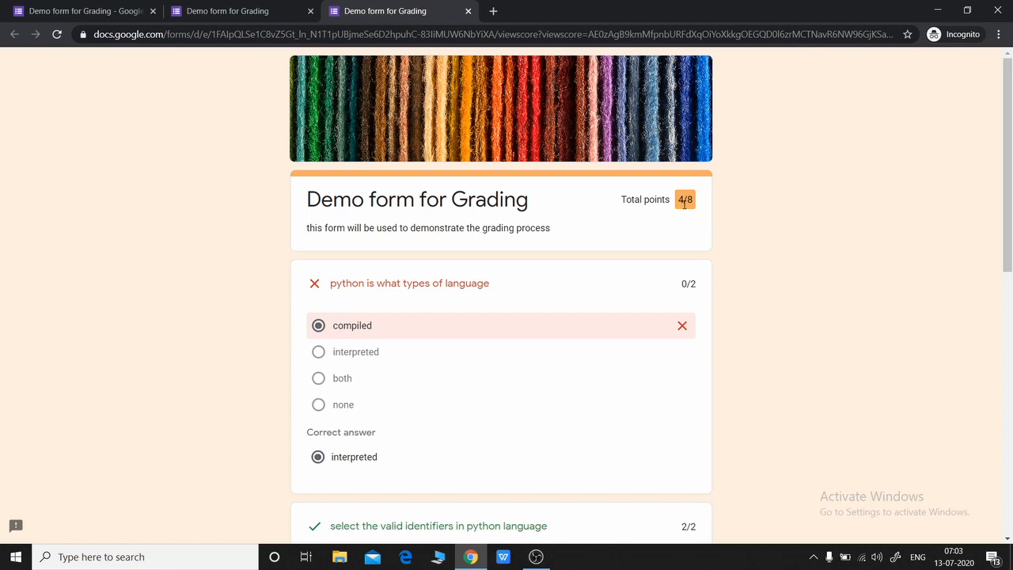
pyautogui.click(84, 11)
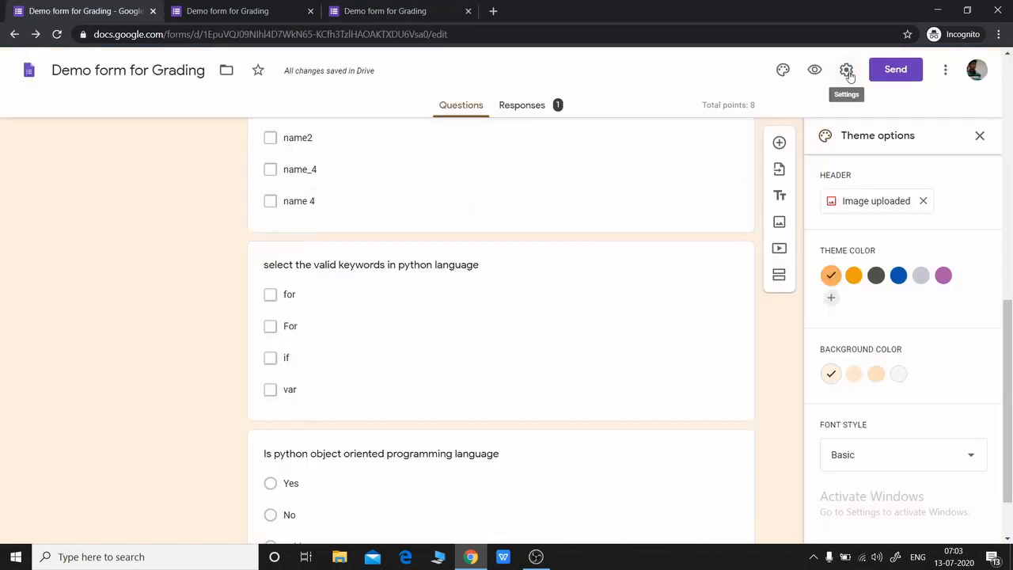
# Step: Switch grade release to 'Later, after manual review' and save the quiz settings
pyautogui.click(846, 70)
pyautogui.click(626, 136)
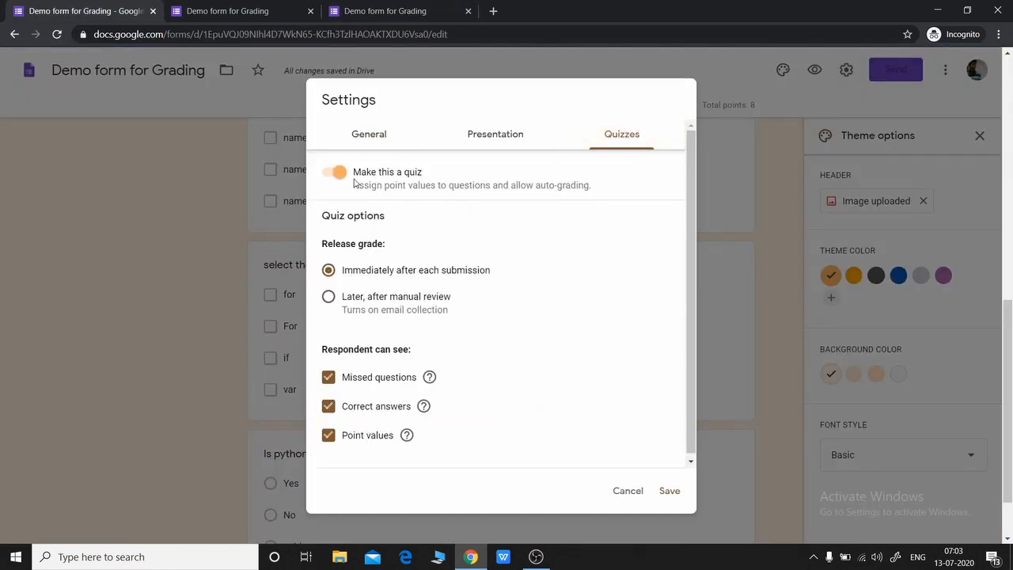
pyautogui.click(638, 494)
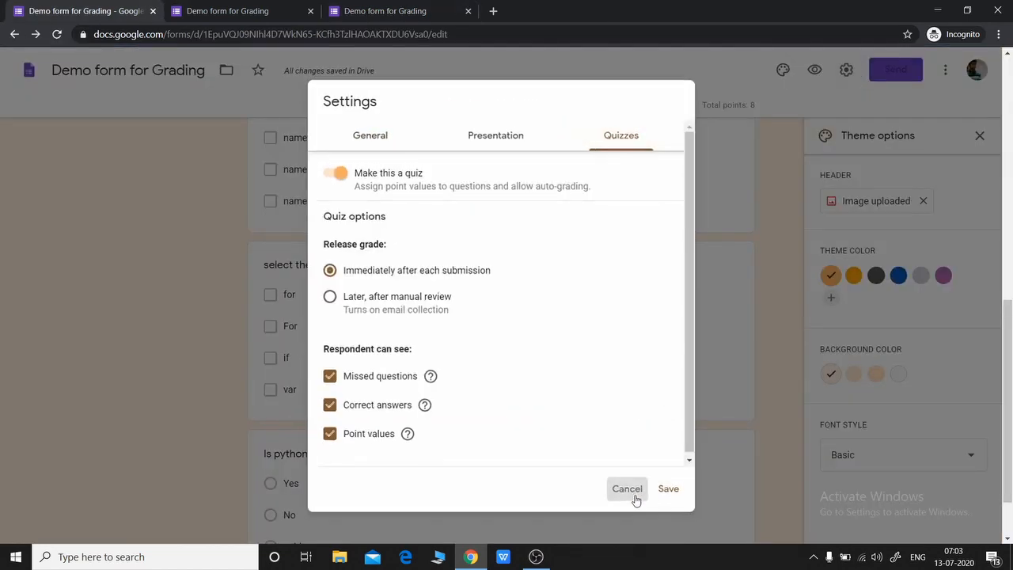
pyautogui.scroll(3, 392, 333)
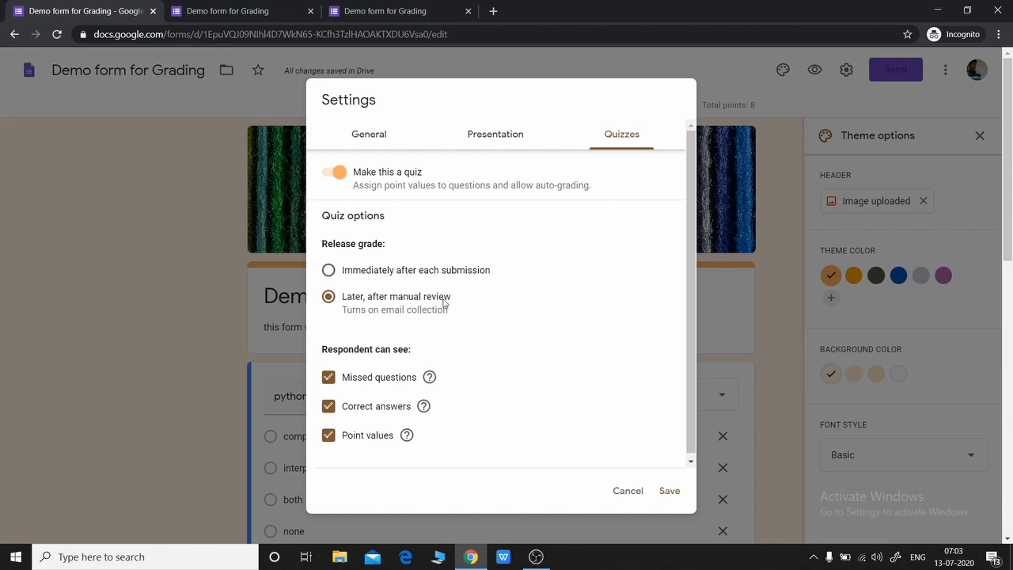
pyautogui.click(669, 491)
pyautogui.scroll(-10, 765, 440)
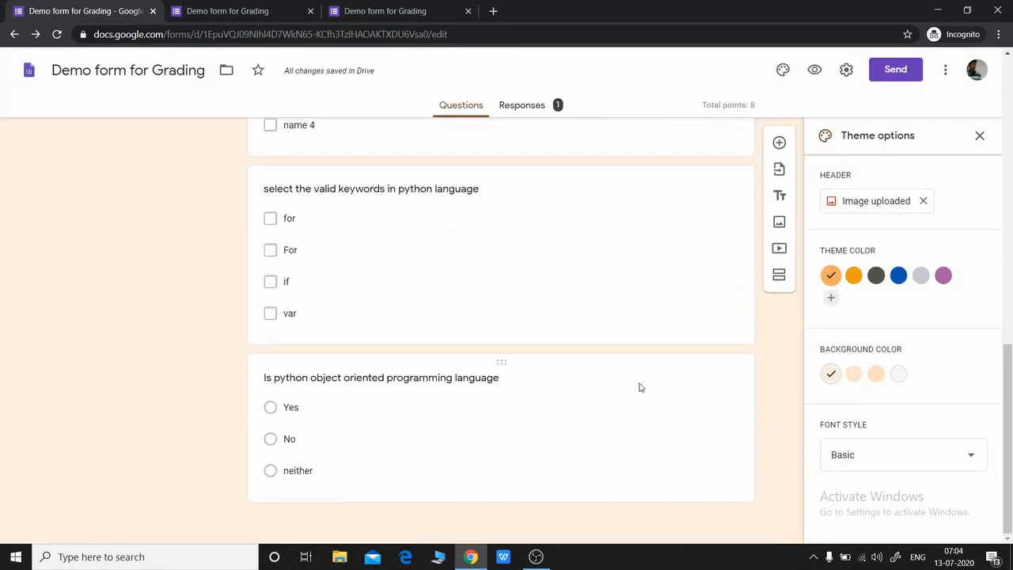
# Step: Add a Paragraph question 'explain about function' worth 2 points after the OOP question, making the quiz 10 points
pyautogui.click(635, 420)
pyautogui.click(779, 276)
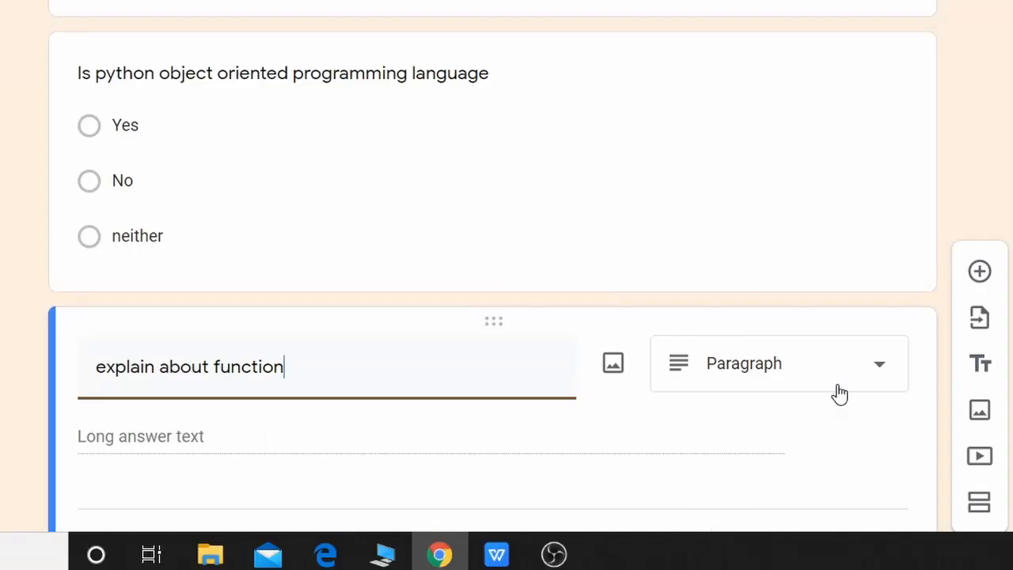
pyautogui.scroll(-2, 864, 393)
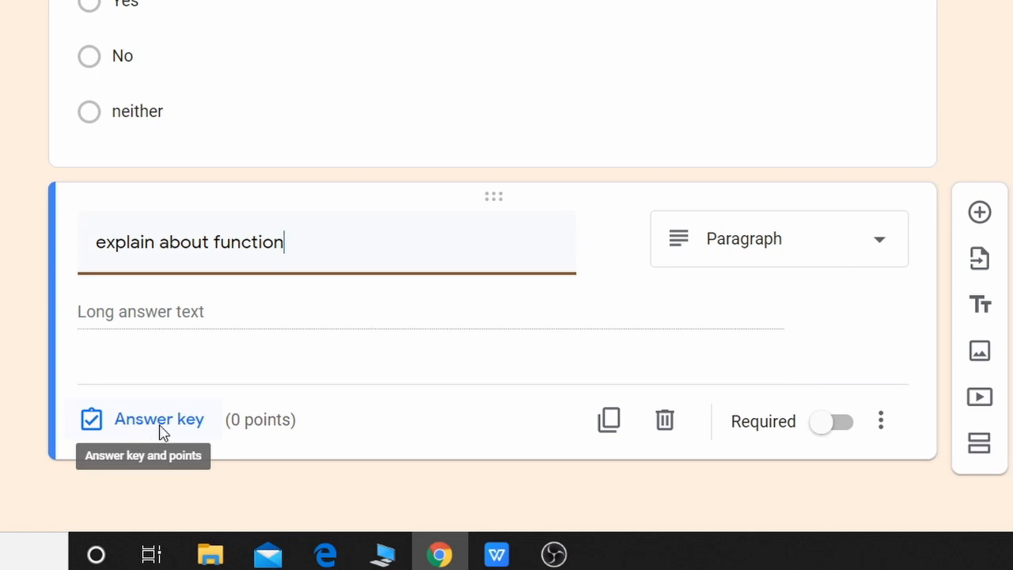
pyautogui.click(184, 424)
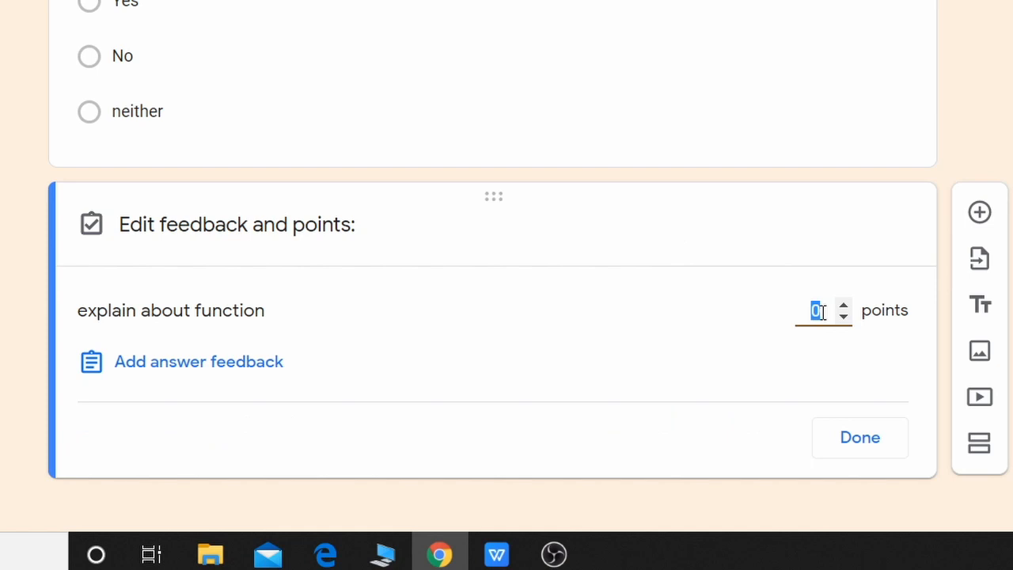
pyautogui.write('2')
pyautogui.click(871, 452)
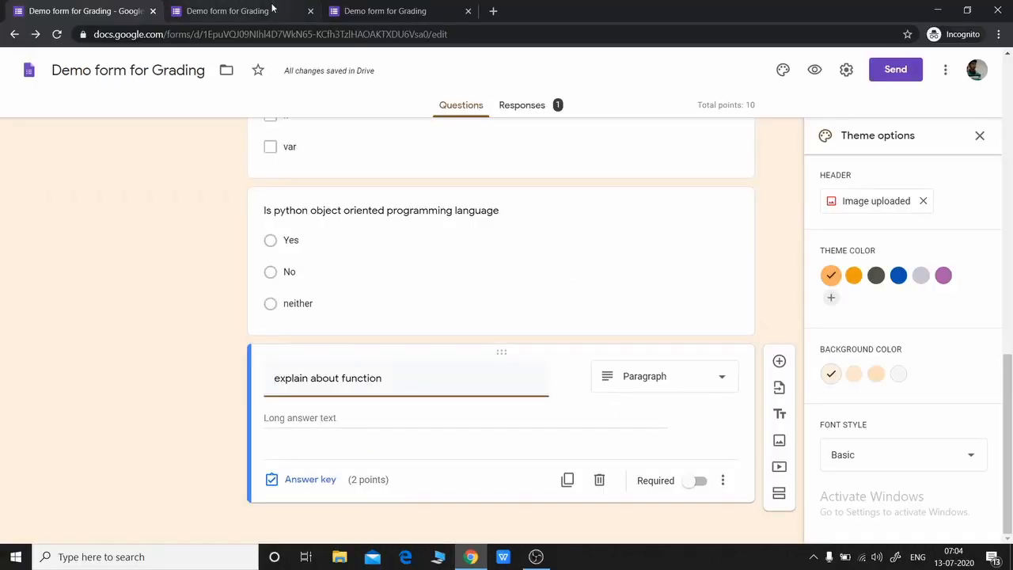
pyautogui.click(380, 8)
# Step: Load the live form link and enter the respondent's email address
pyautogui.click(891, 34)
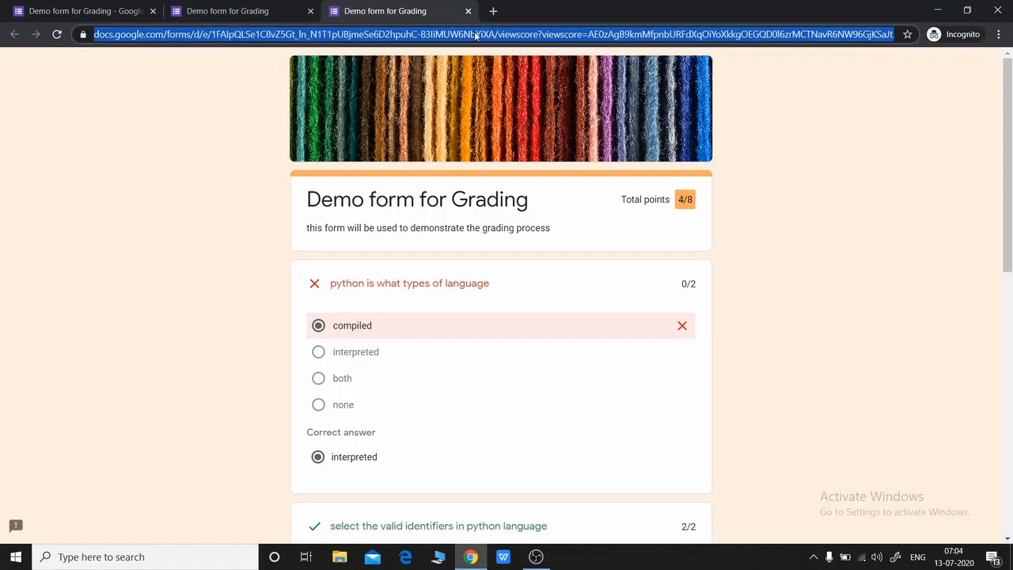
pyautogui.write('https://docs.google.com/forms/d/e/1FAIpQLSe1C8vZ5Gt_ln_N1T1pUBjmeSe6D2hpuhC-83IiMUW6NbYiXA/viewform?usp=send_form')
pyautogui.press('Return')
pyautogui.click(402, 339)
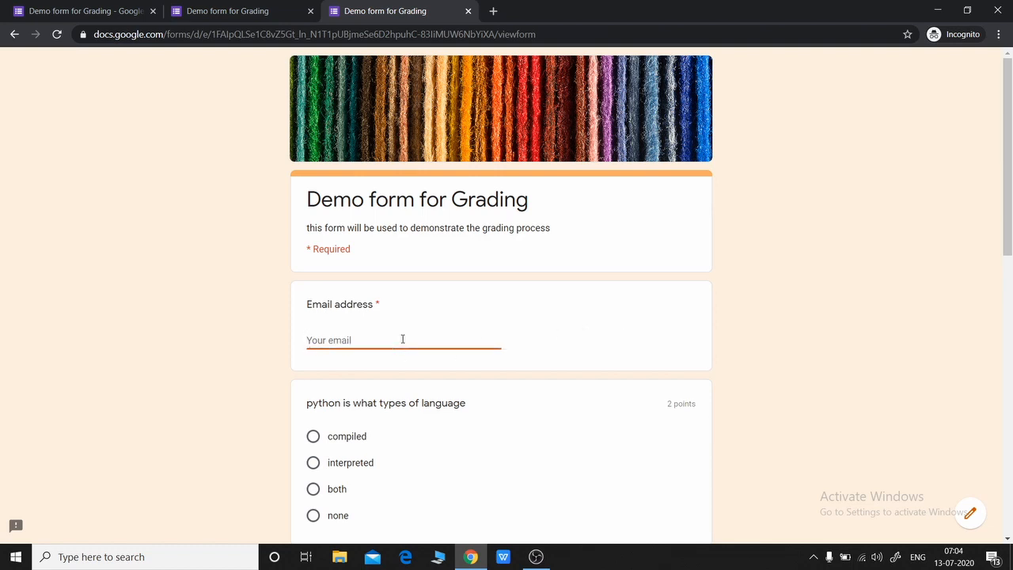
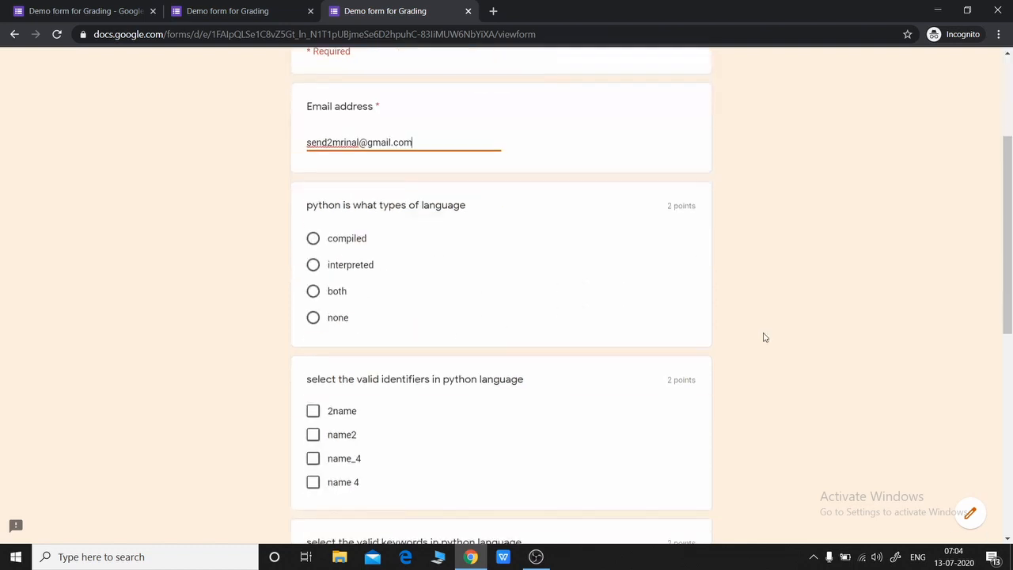
# Step: Answer 'interpreted', explain a function as reusable grouped code, and submit the response
pyautogui.click(314, 265)
pyautogui.click(389, 407)
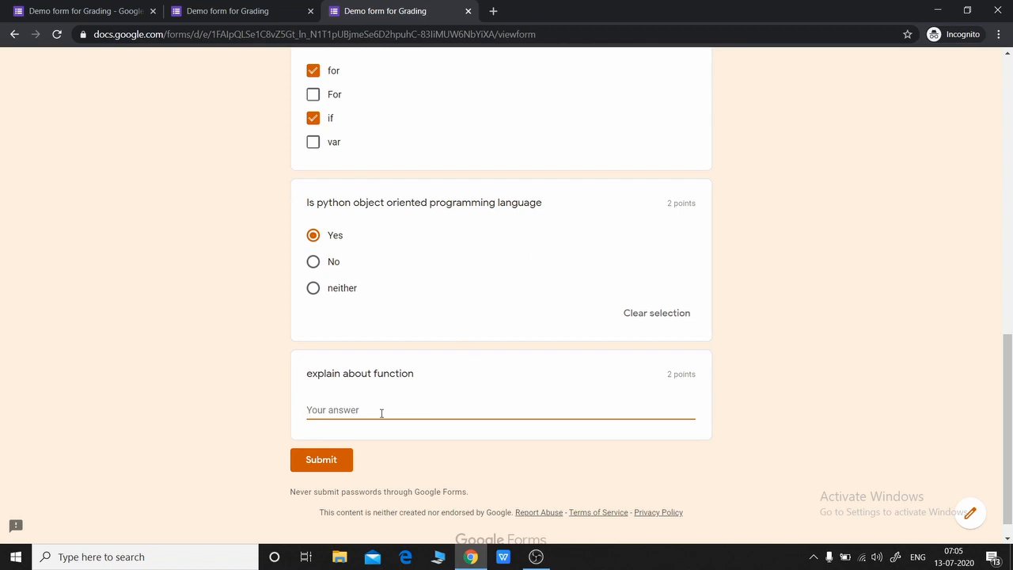
pyautogui.write('its a grouped piece of code that can be reused in the program')
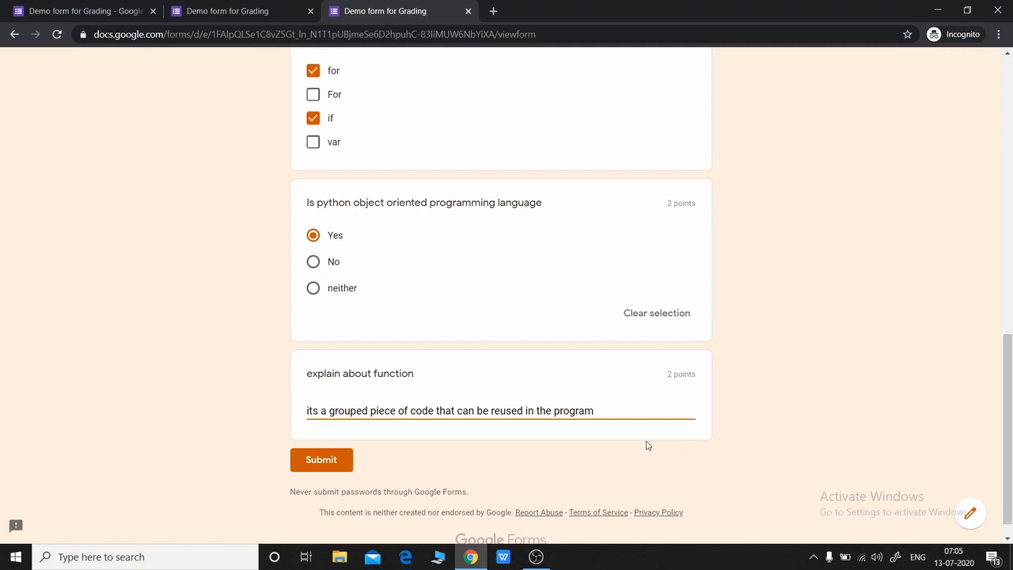
pyautogui.click(324, 468)
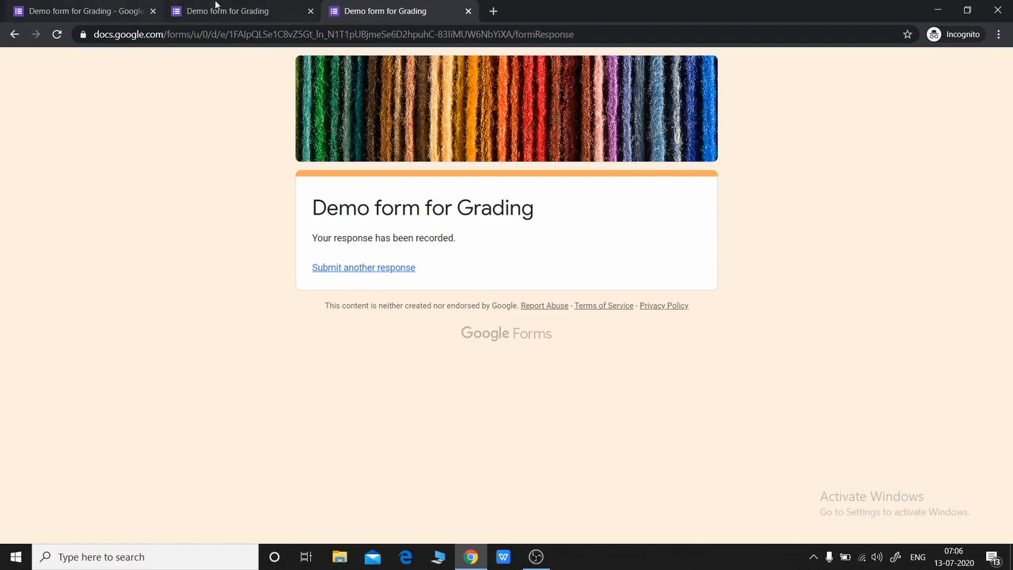
# Step: In the editor's Responses tab, open the respondent's individual response, scored 4 of 10
pyautogui.click(80, 11)
pyautogui.click(522, 107)
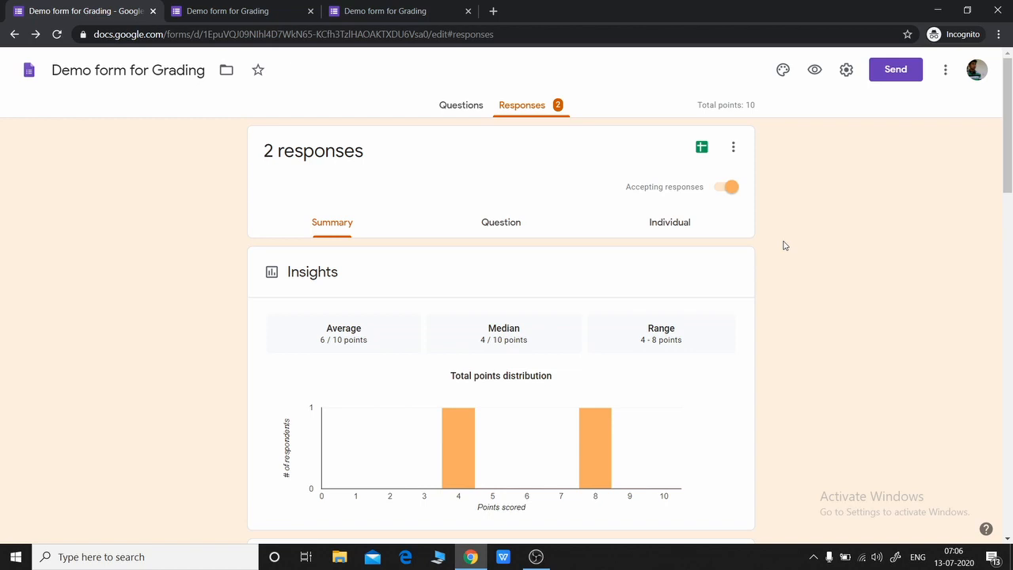
pyautogui.scroll(-3, 744, 224)
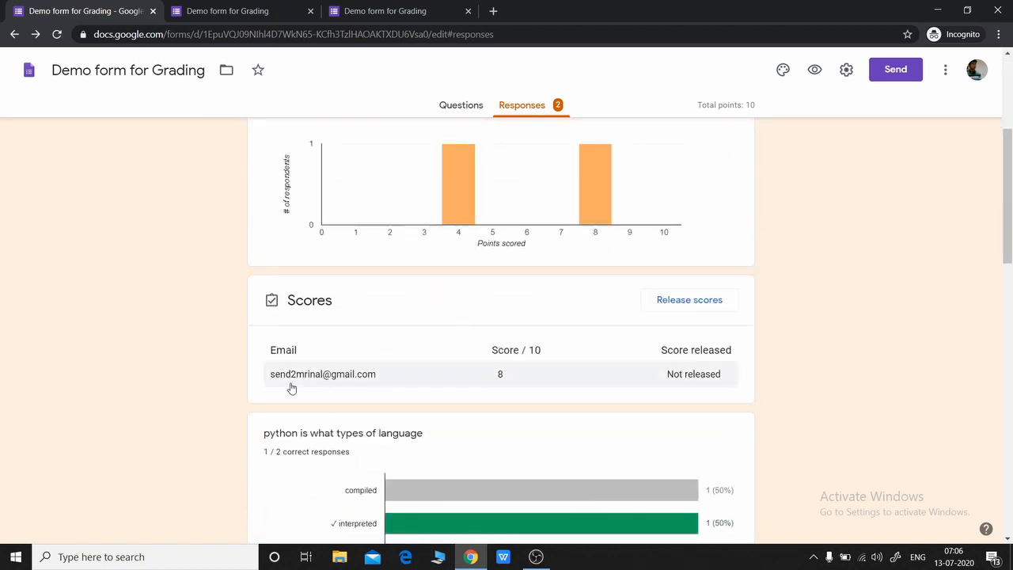
pyautogui.click(349, 382)
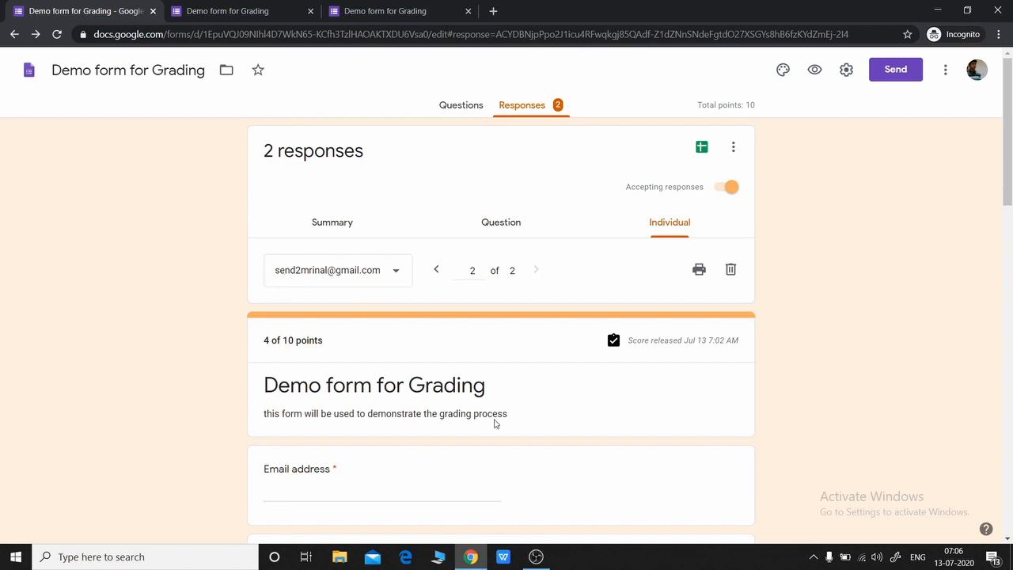
# Step: Raise the function explanation's score to 2 of 2 and save, bringing response 2 to 10/10
pyautogui.scroll(-2, 496, 424)
pyautogui.scroll(-2, 497, 424)
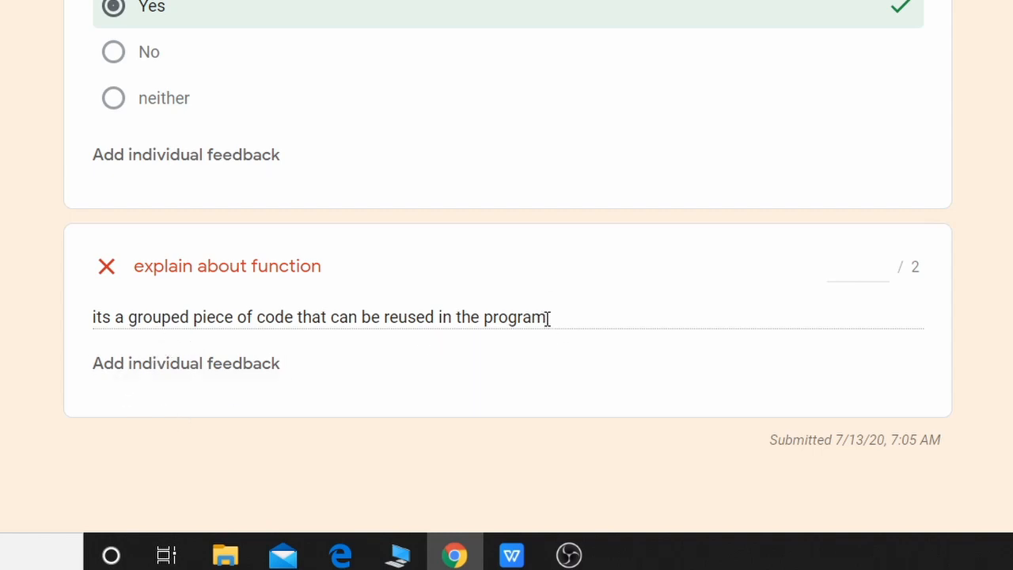
pyautogui.moveTo(192, 356); pyautogui.dragTo(95, 324)
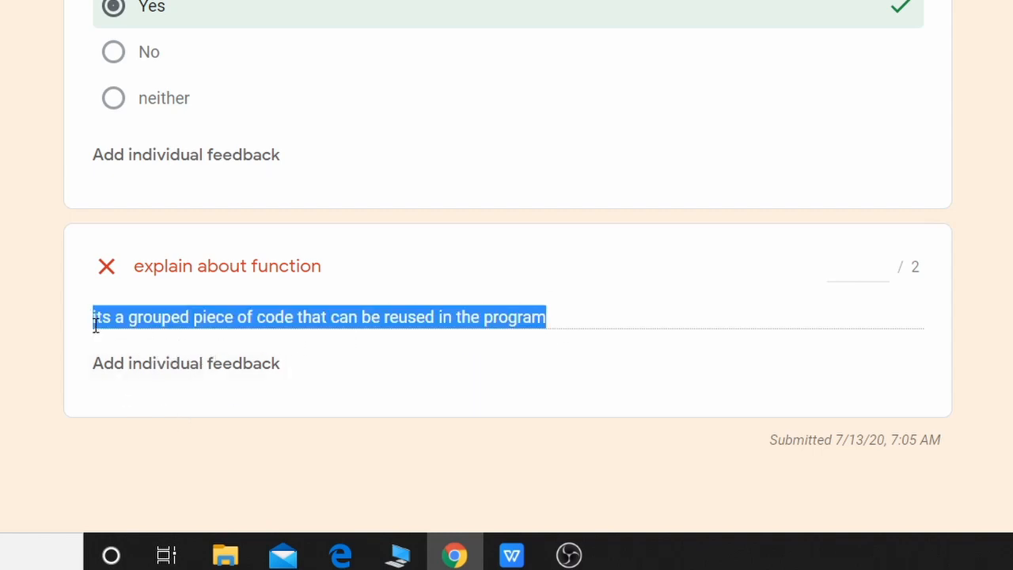
pyautogui.click(896, 276)
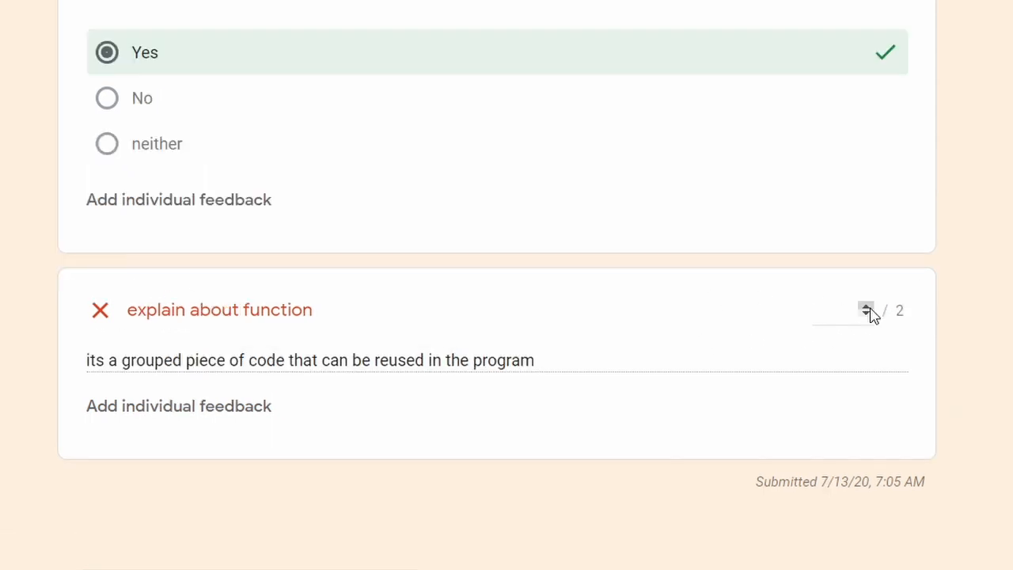
pyautogui.click(868, 307)
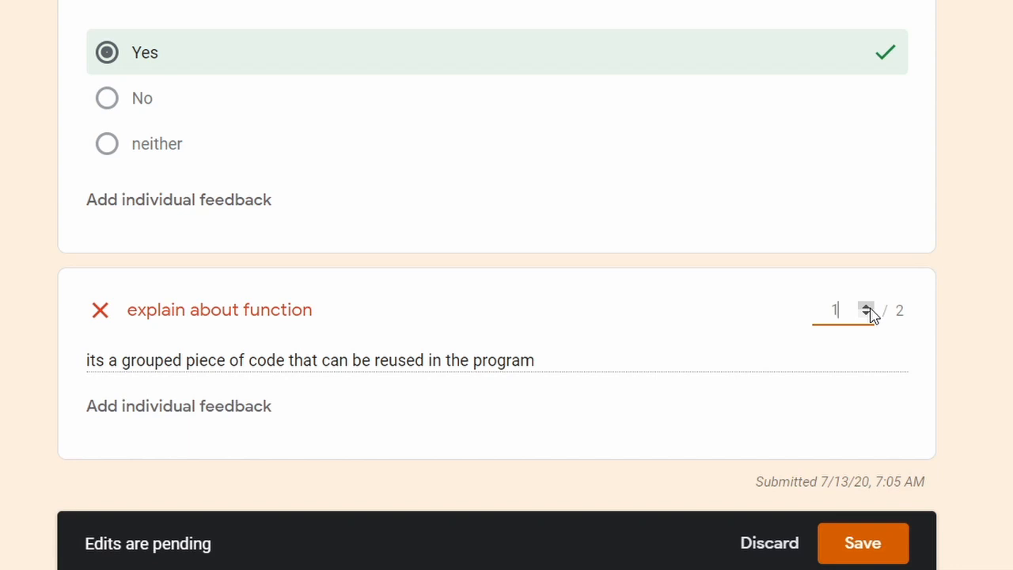
pyautogui.click(868, 308)
pyautogui.click(603, 357)
pyautogui.click(861, 543)
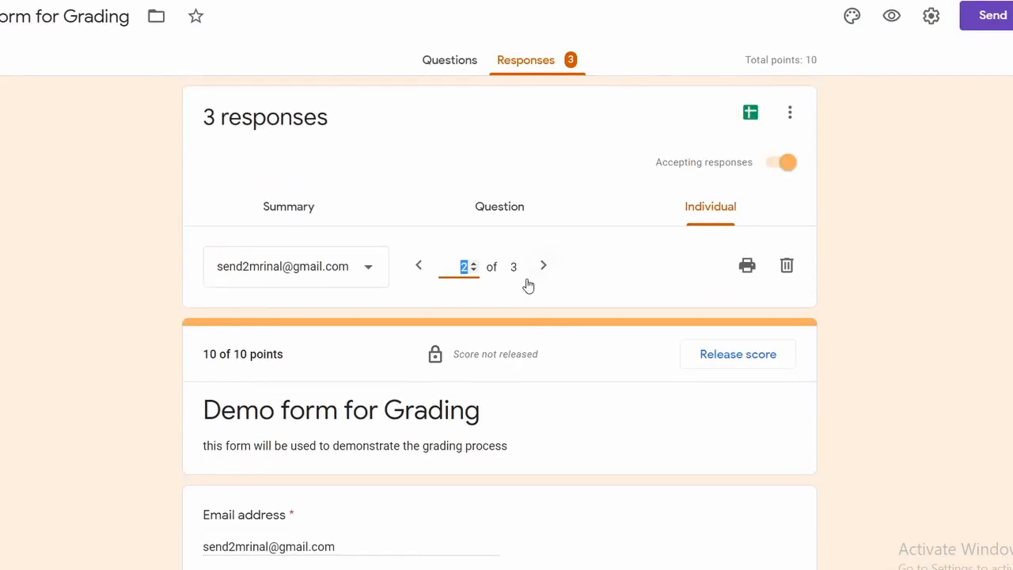
pyautogui.scroll(-14, 477, 438)
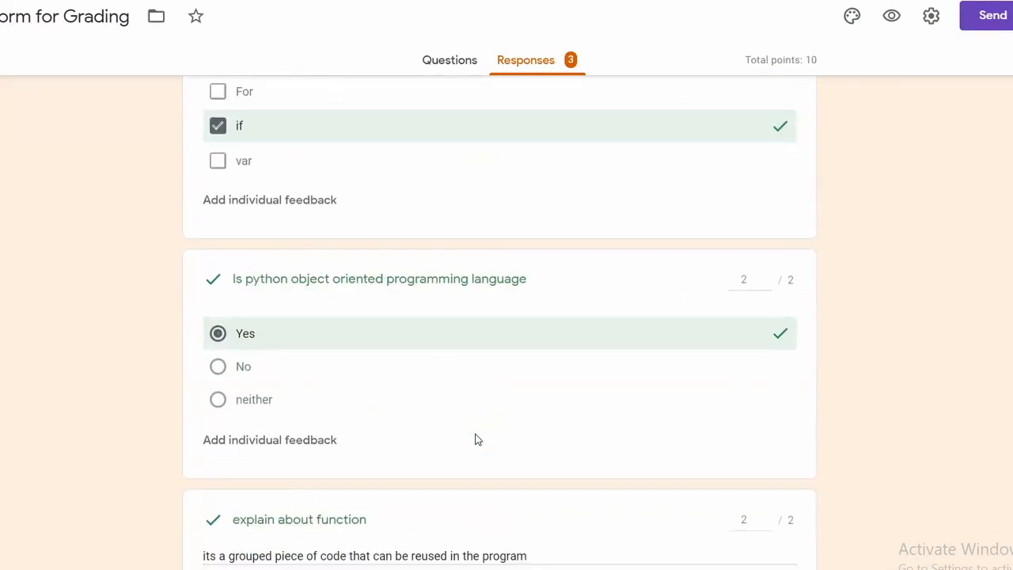
pyautogui.scroll(-3, 477, 439)
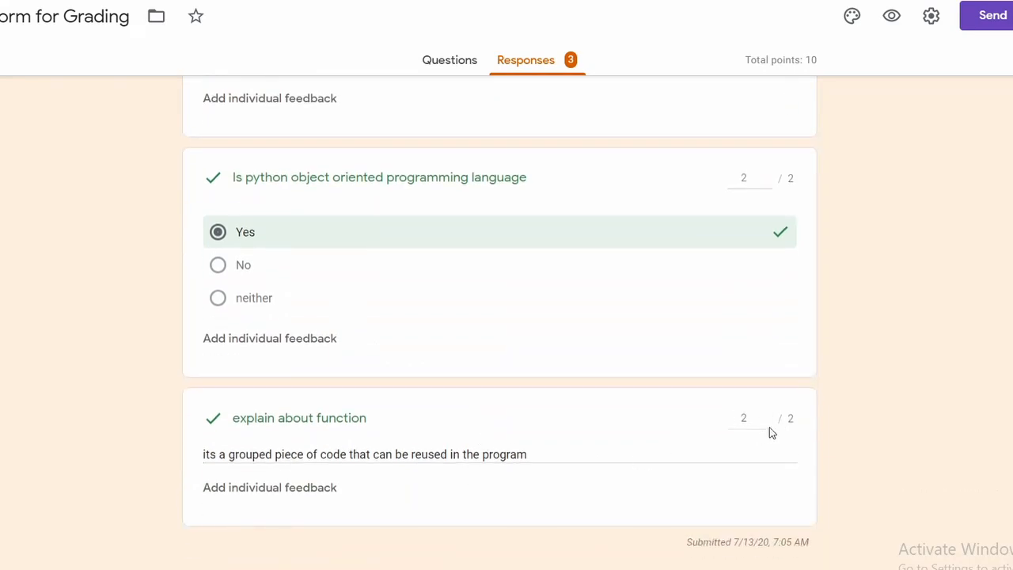
pyautogui.scroll(12, 788, 430)
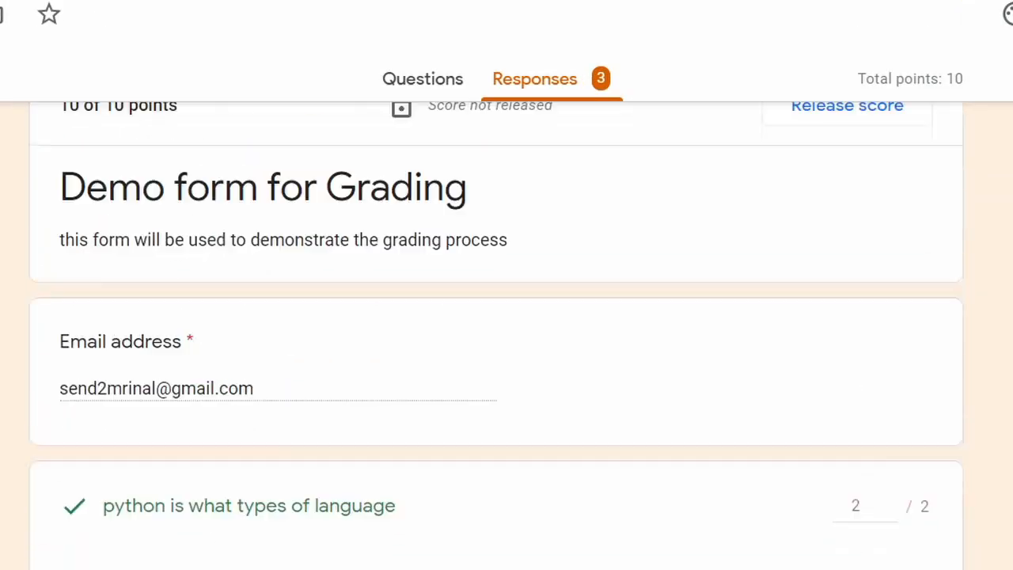
pyautogui.scroll(5, 839, 475)
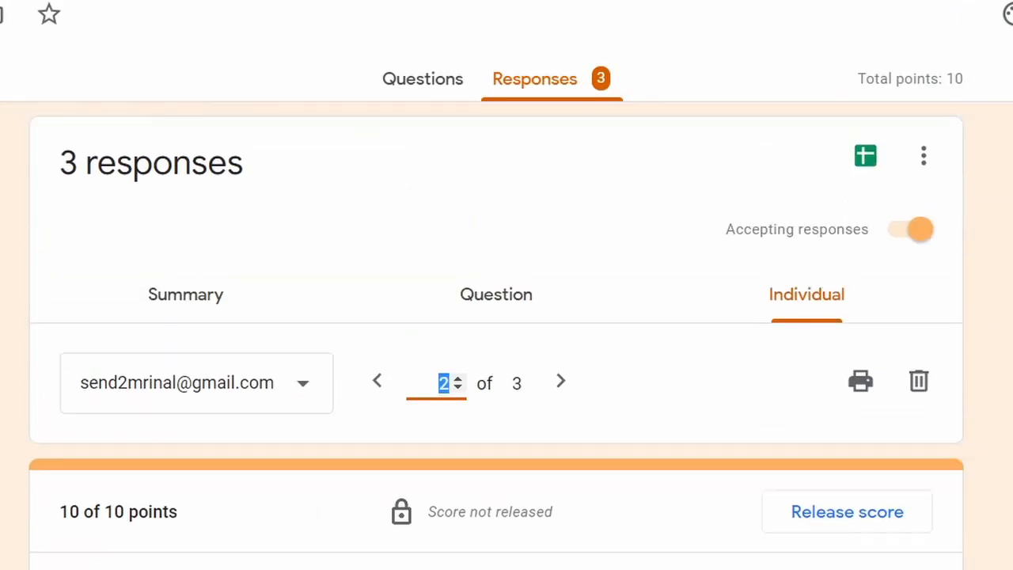
# Step: Release response 2's 10/10 score with the email message 'good job'
pyautogui.click(853, 515)
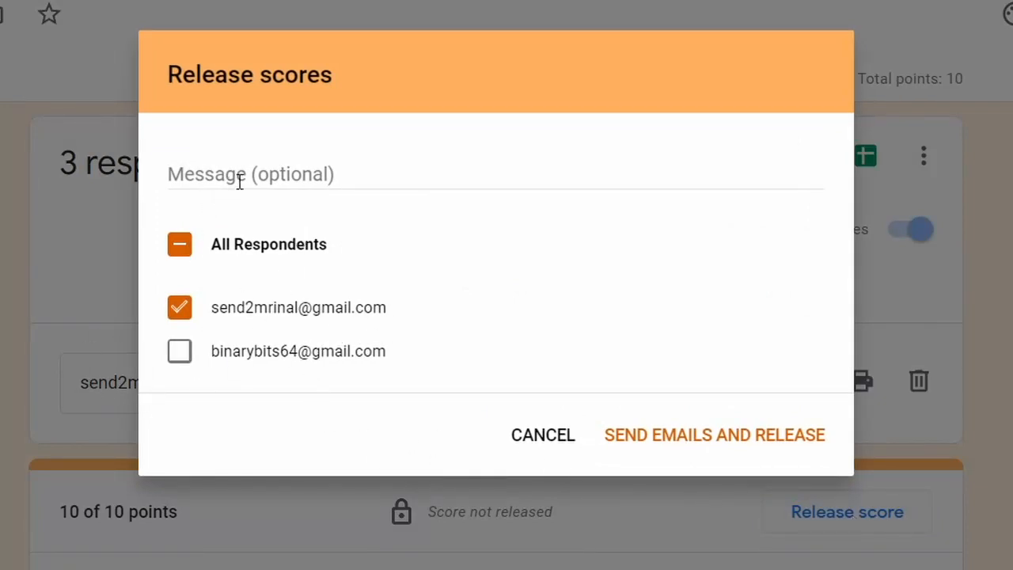
pyautogui.click(541, 167)
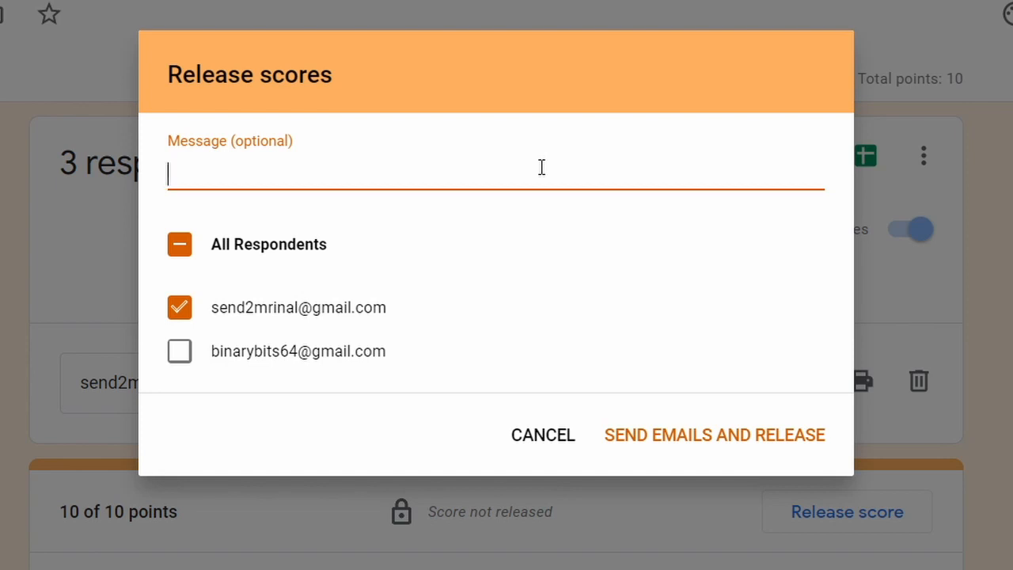
pyautogui.write('good job')
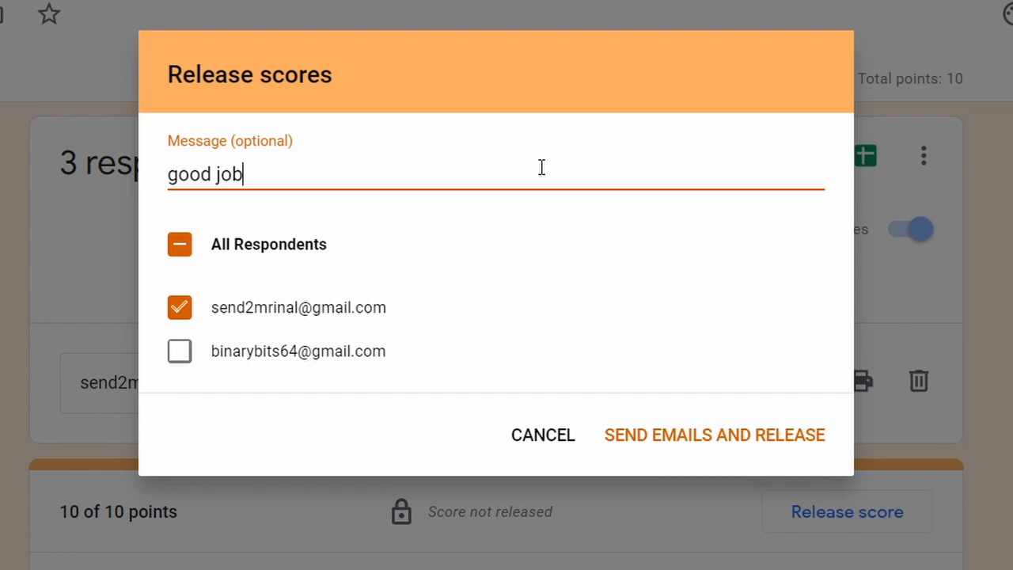
pyautogui.click(692, 445)
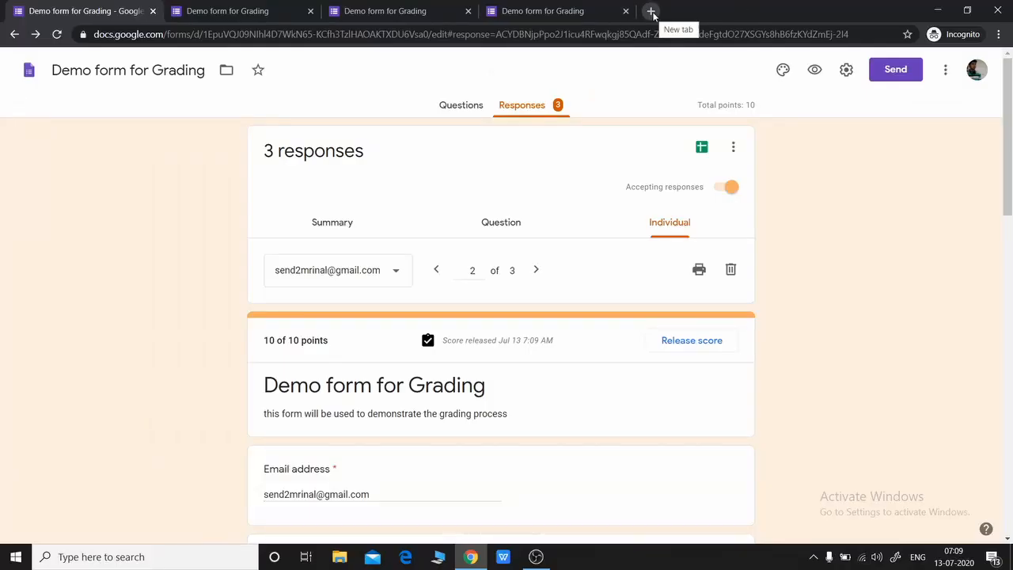
# Step: Go to Gmail in a new tab and open the 'Score released: Demo form for Grading' email
pyautogui.click(652, 11)
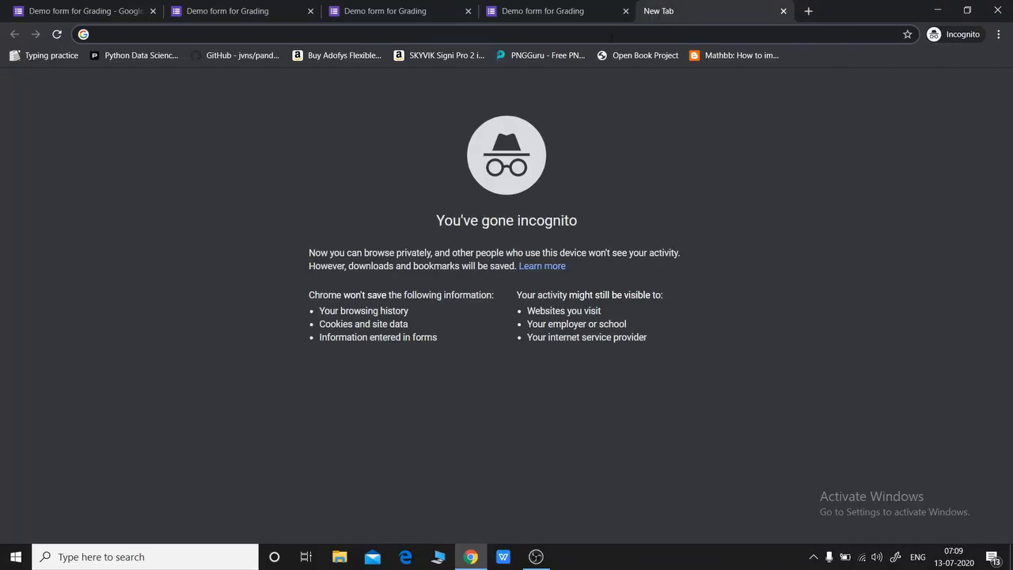
pyautogui.write('mail')
pyautogui.press('Return')
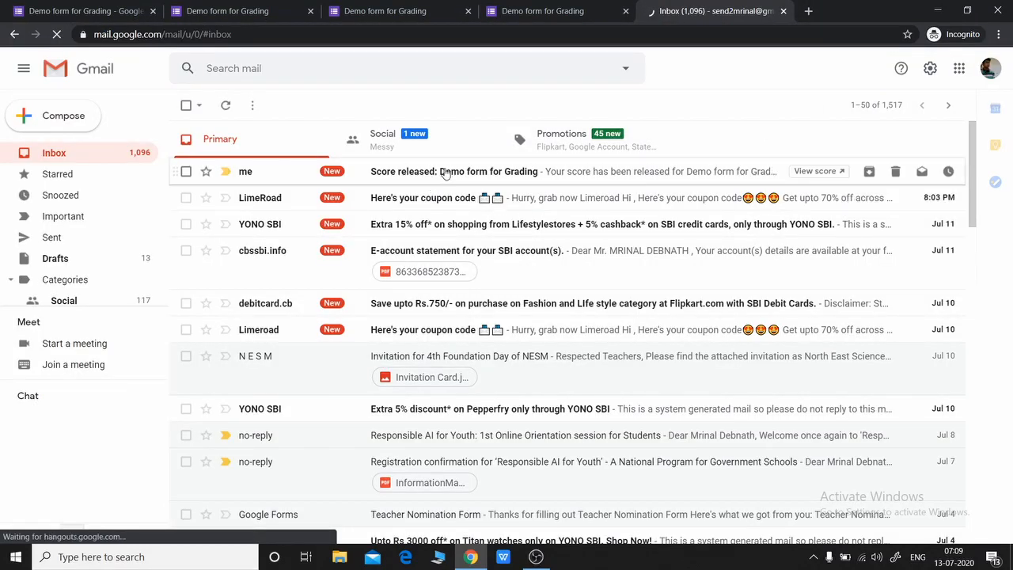
pyautogui.click(445, 173)
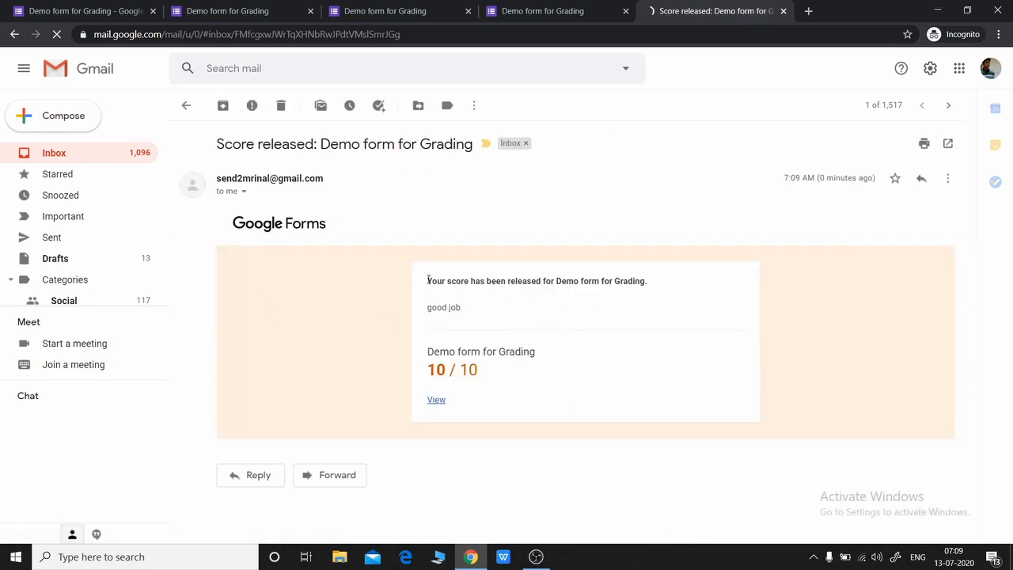
# Step: Highlight the release notice, the 'good job' message and the 10 / 10 score
pyautogui.moveTo(427, 281); pyautogui.dragTo(678, 283)
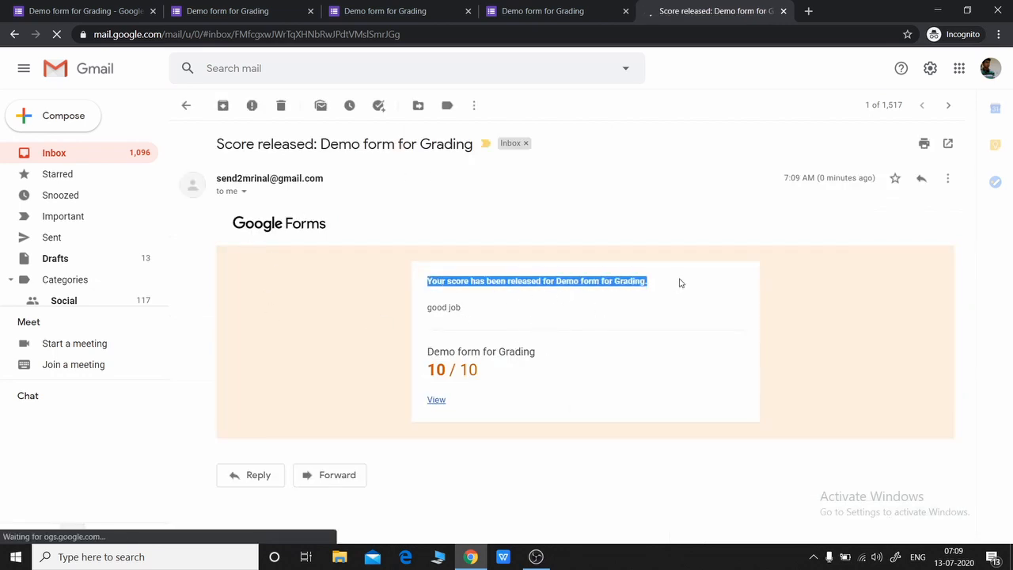
pyautogui.tripleClick(443, 308)
pyautogui.click(511, 372)
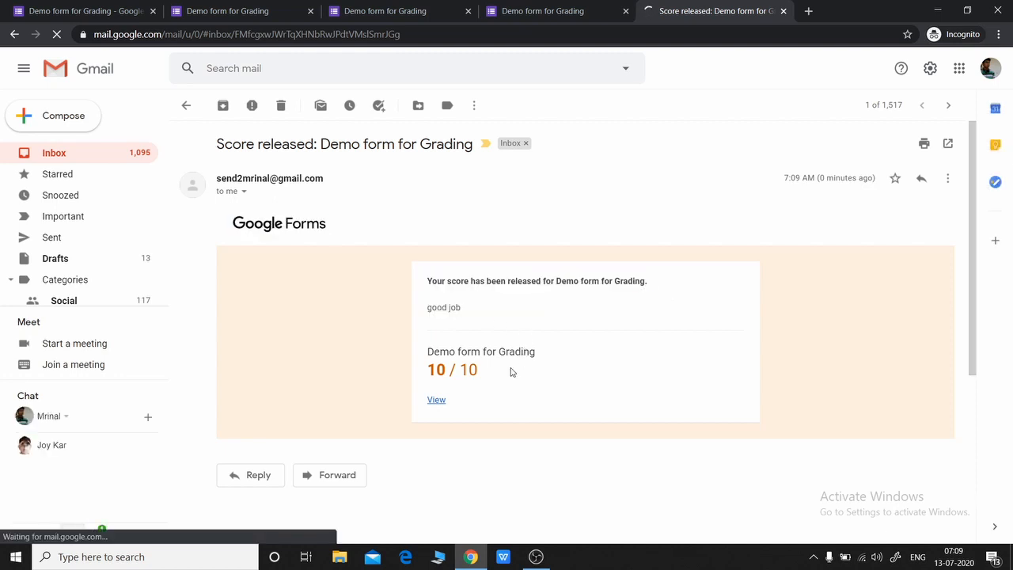
pyautogui.moveTo(436, 370); pyautogui.dragTo(485, 373)
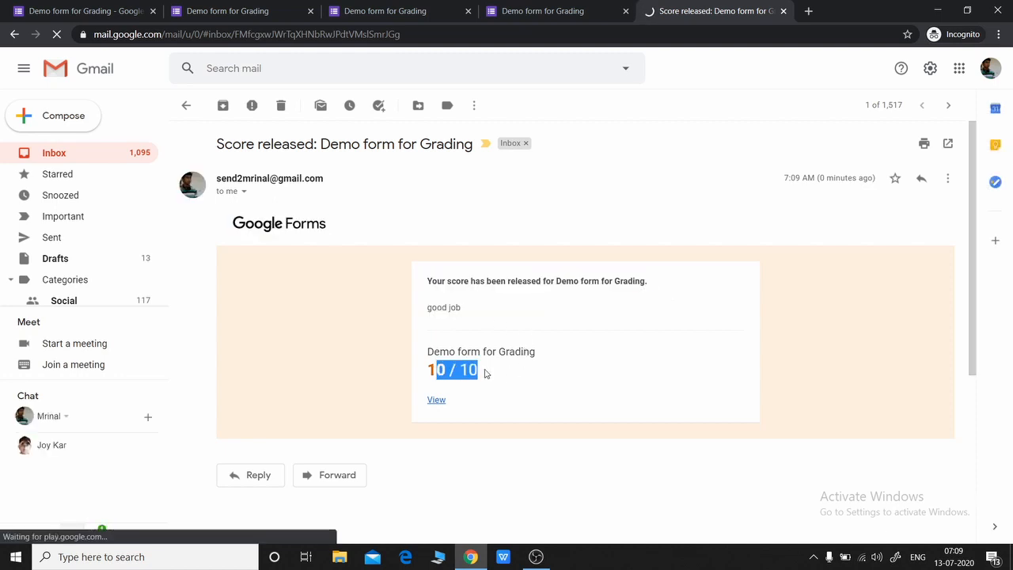
pyautogui.click(485, 373)
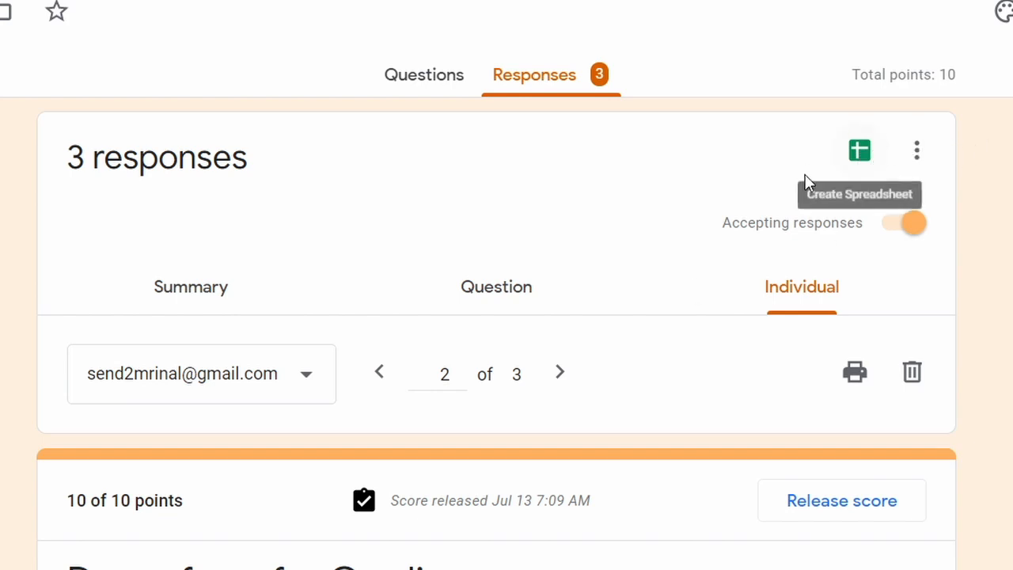
# Step: Link responses to a new spreadsheet named 'Demo form for Grading (Responses)'
pyautogui.click(860, 154)
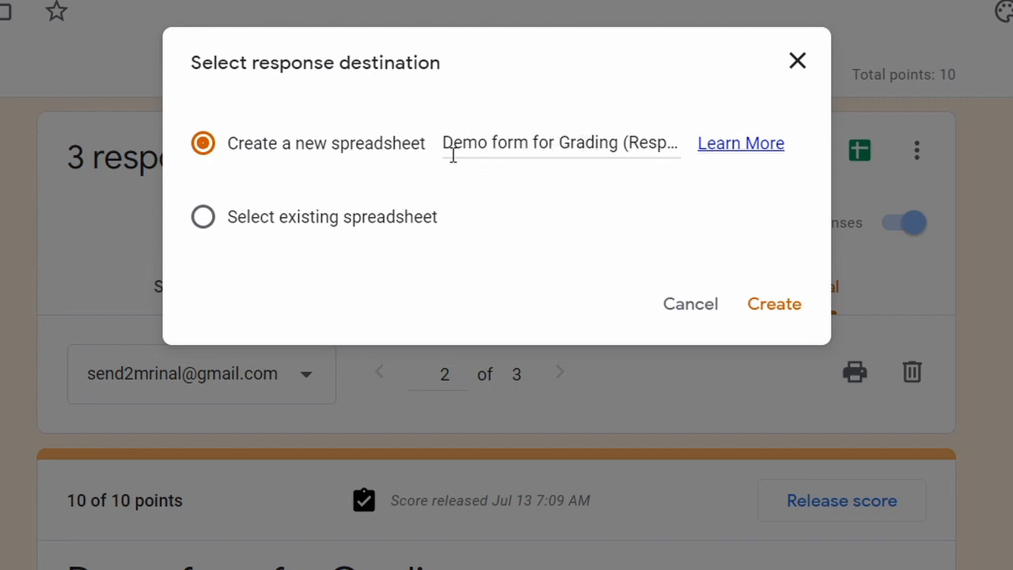
pyautogui.click(627, 142)
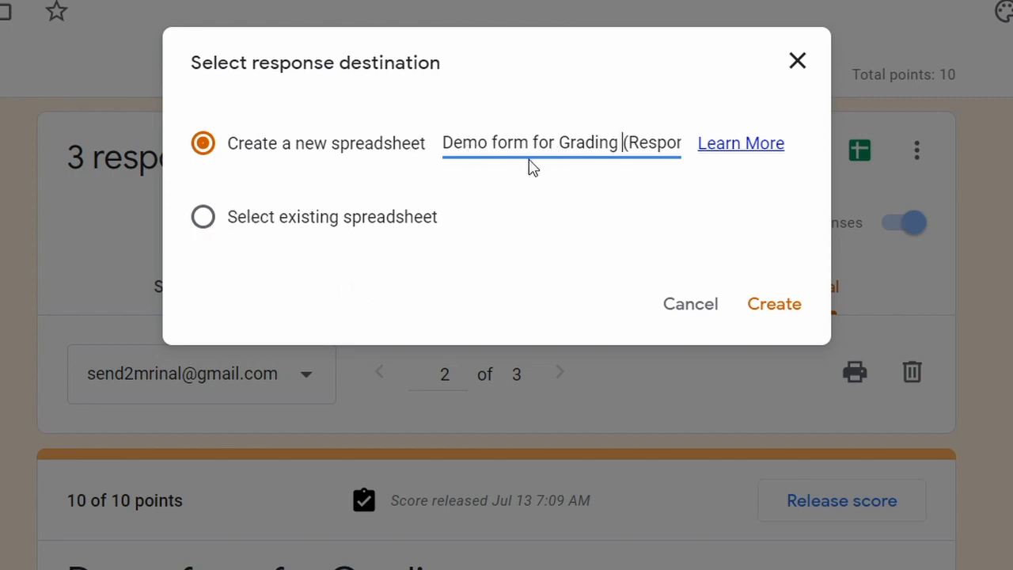
pyautogui.click(756, 308)
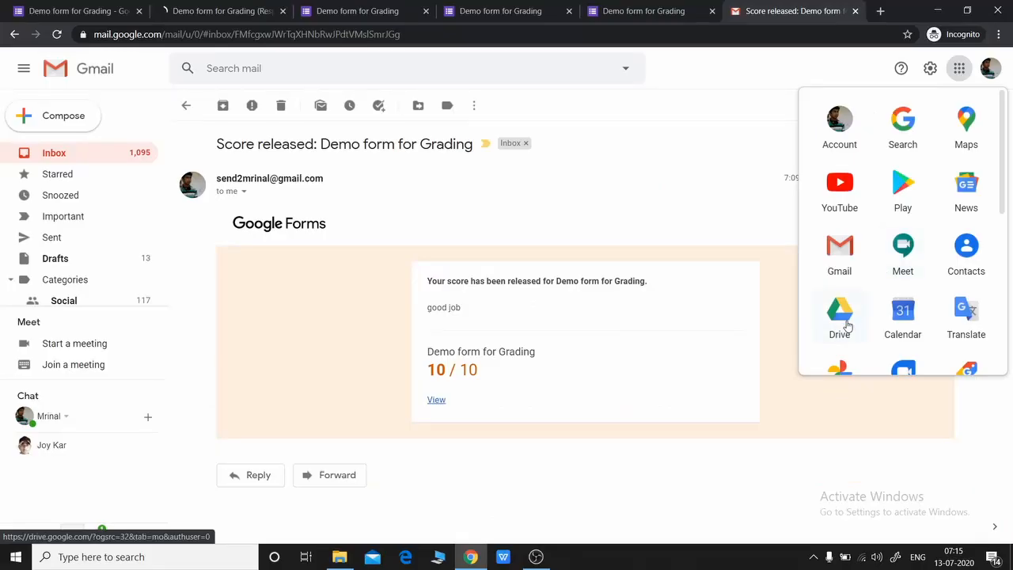
# Step: Open 'Demo form for Grading (Responses)' from Drive Quick Access, then return to the form's responses
pyautogui.click(841, 326)
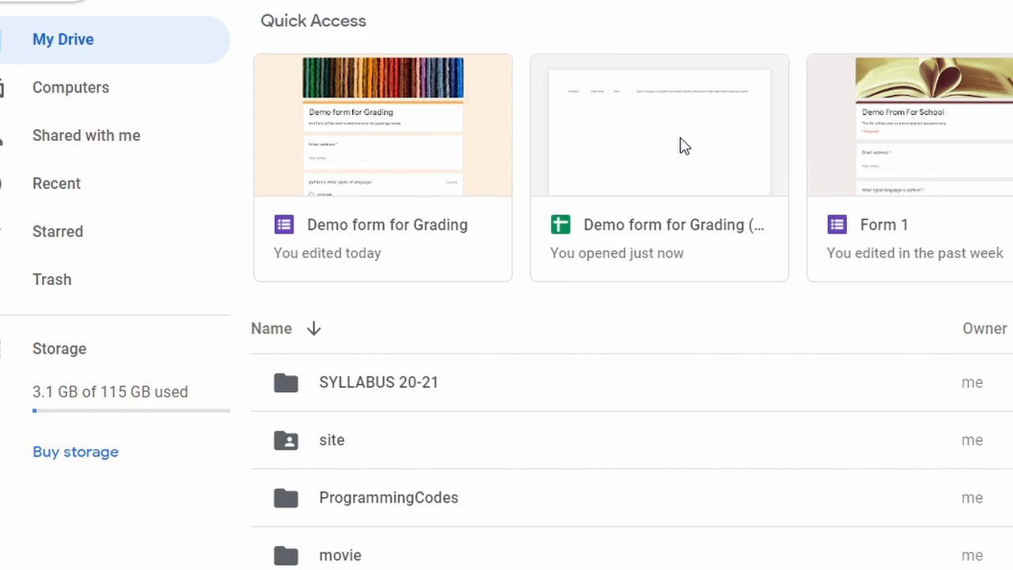
pyautogui.click(654, 229)
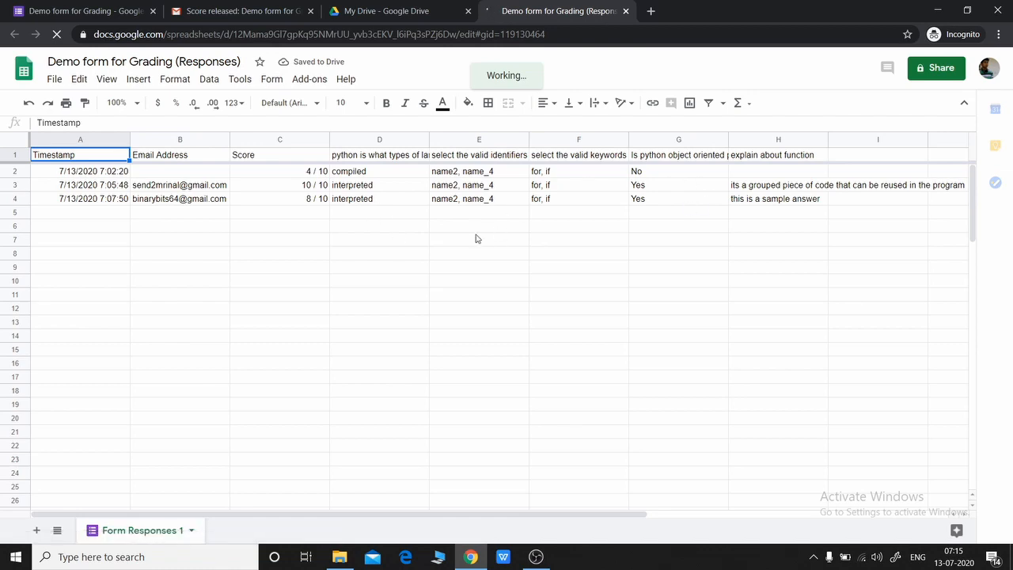
pyautogui.click(387, 14)
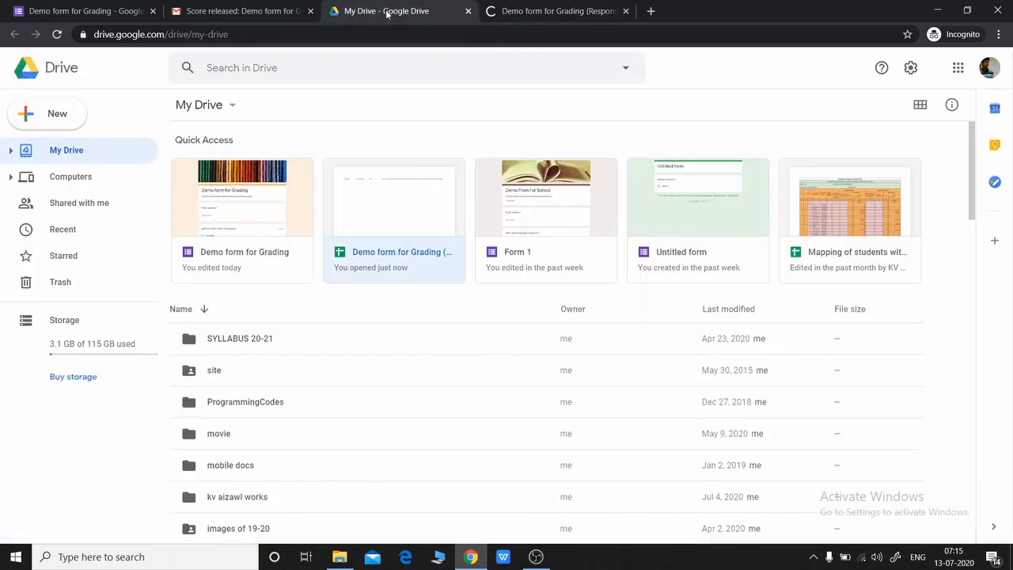
pyautogui.click(83, 11)
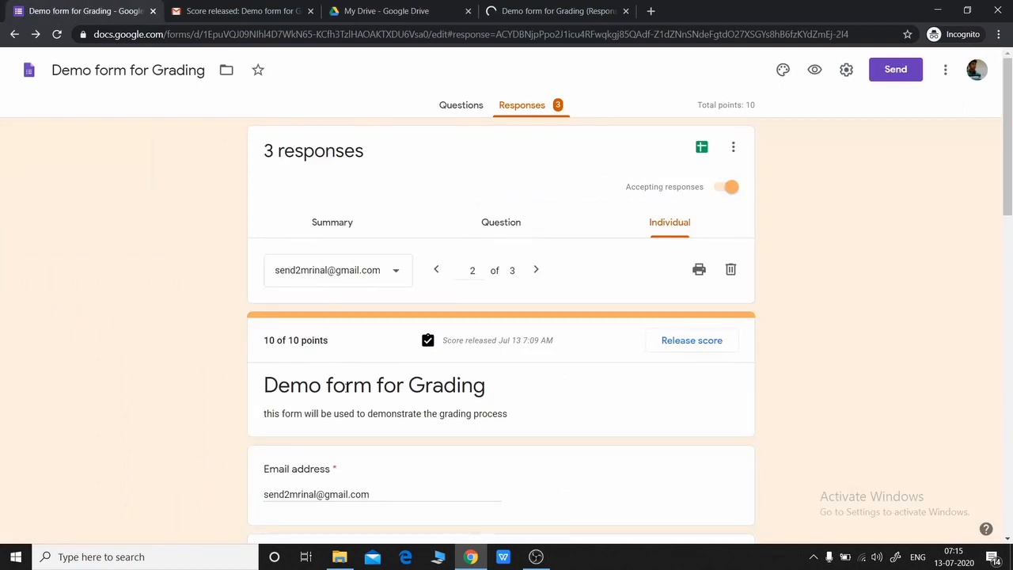
# Step: Unlink the form from 'Demo form for Grading (Responses)' using Unlink form in the responses menu
pyautogui.click(702, 148)
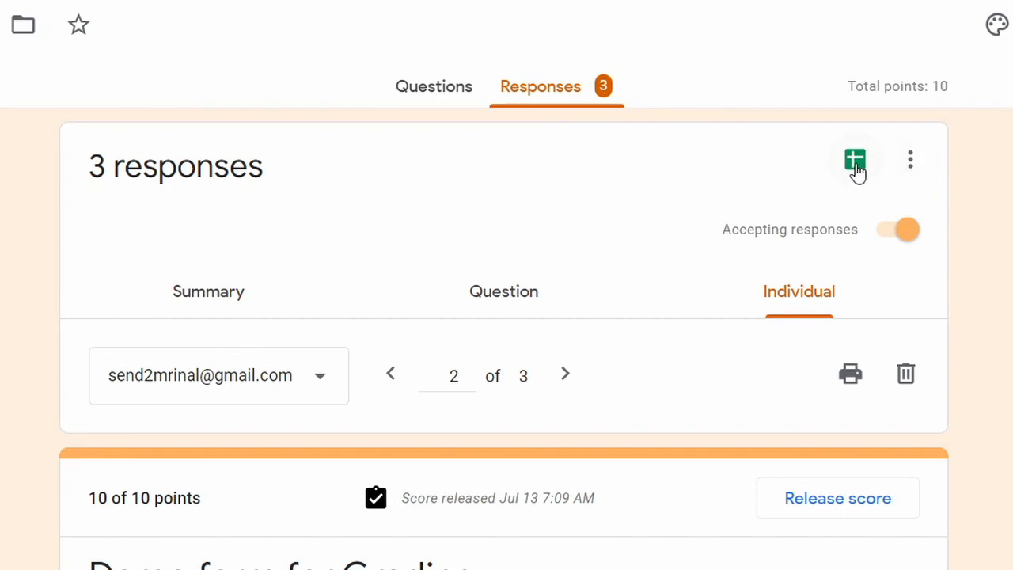
pyautogui.click(911, 162)
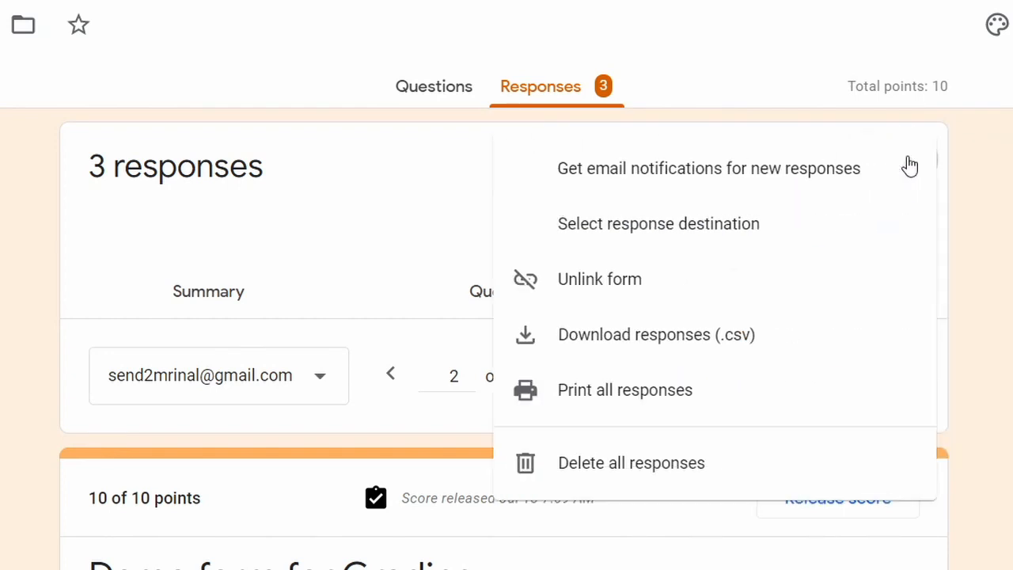
pyautogui.click(403, 198)
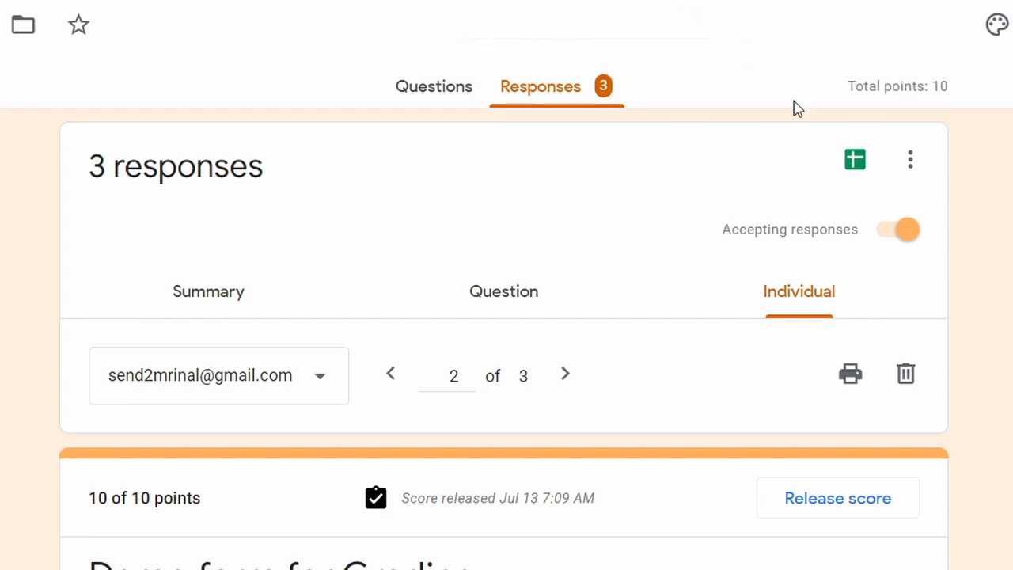
pyautogui.click(910, 162)
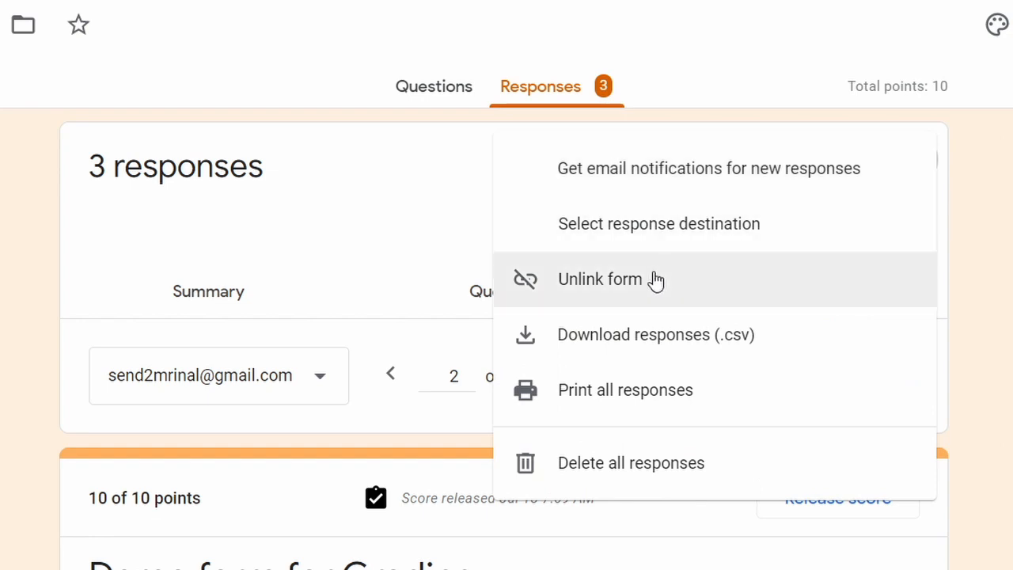
pyautogui.click(574, 298)
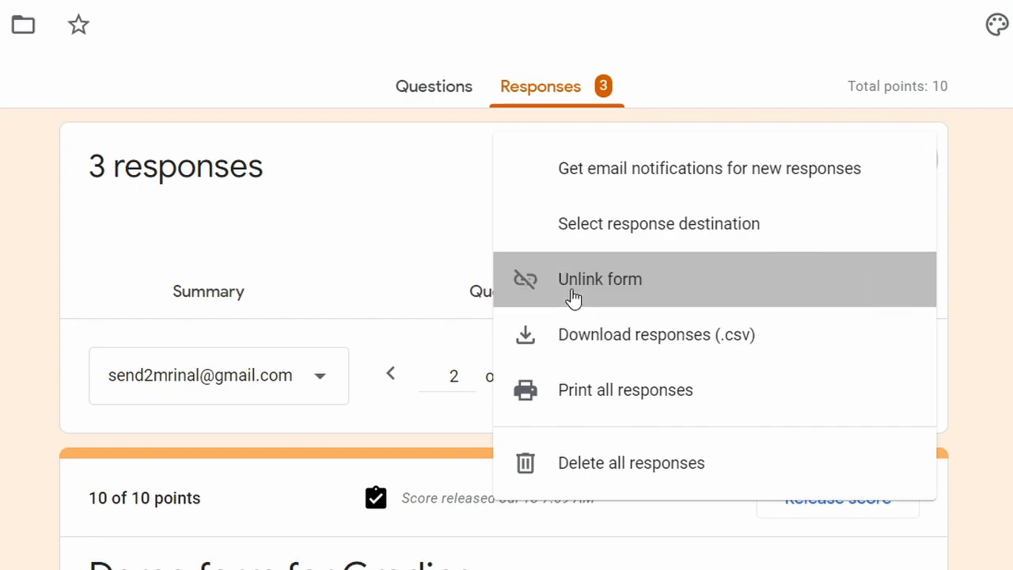
pyautogui.click(669, 320)
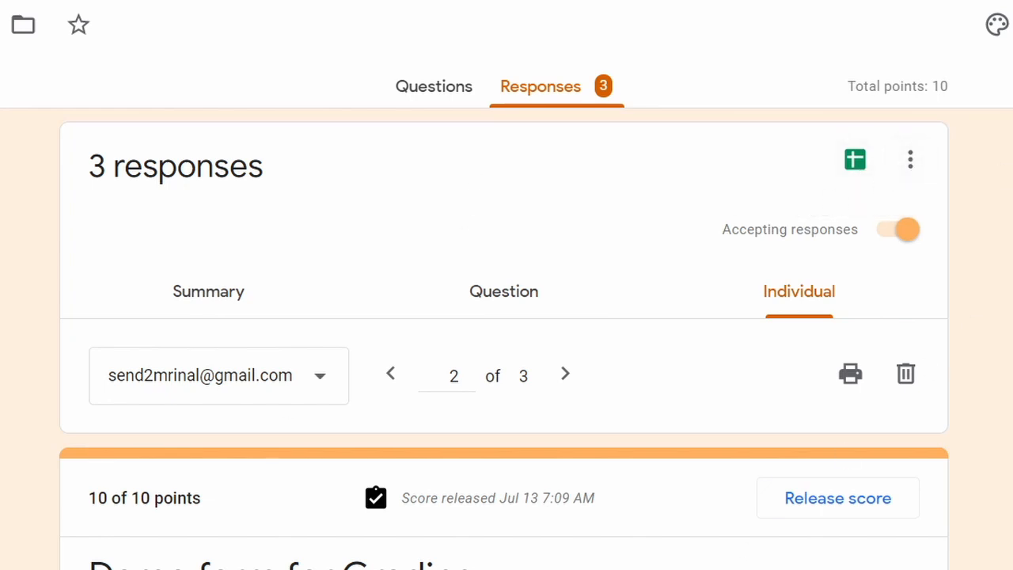
# Step: Create a new response spreadsheet named 'Demo form for Grading 2 (Responses)'
pyautogui.click(859, 180)
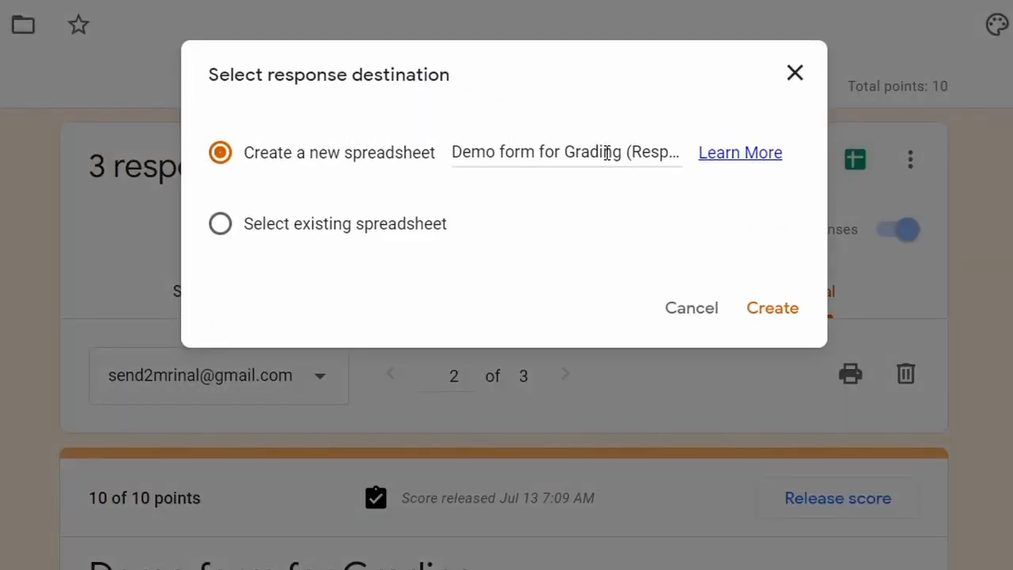
pyautogui.click(222, 224)
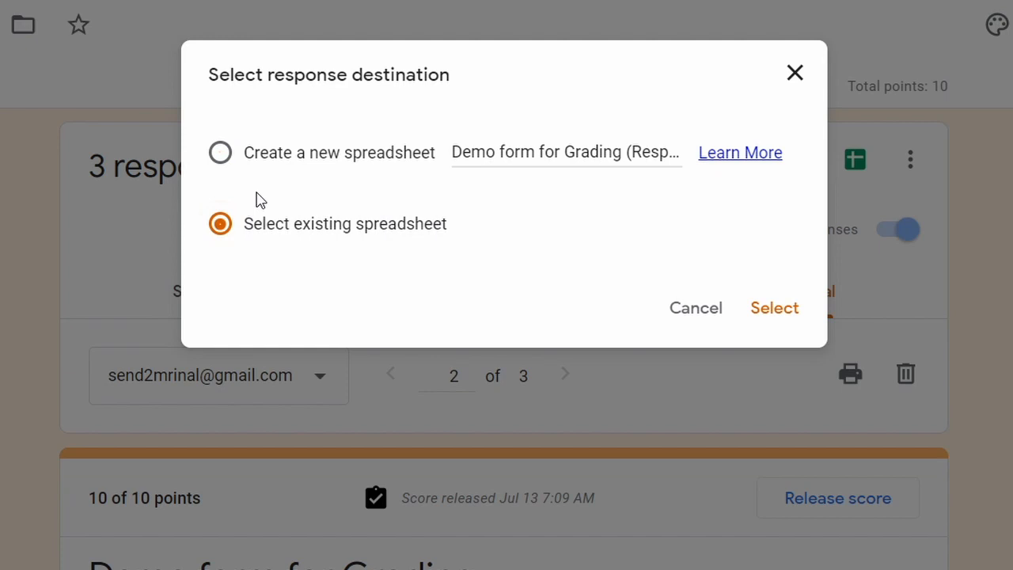
pyautogui.click(221, 152)
pyautogui.click(551, 152)
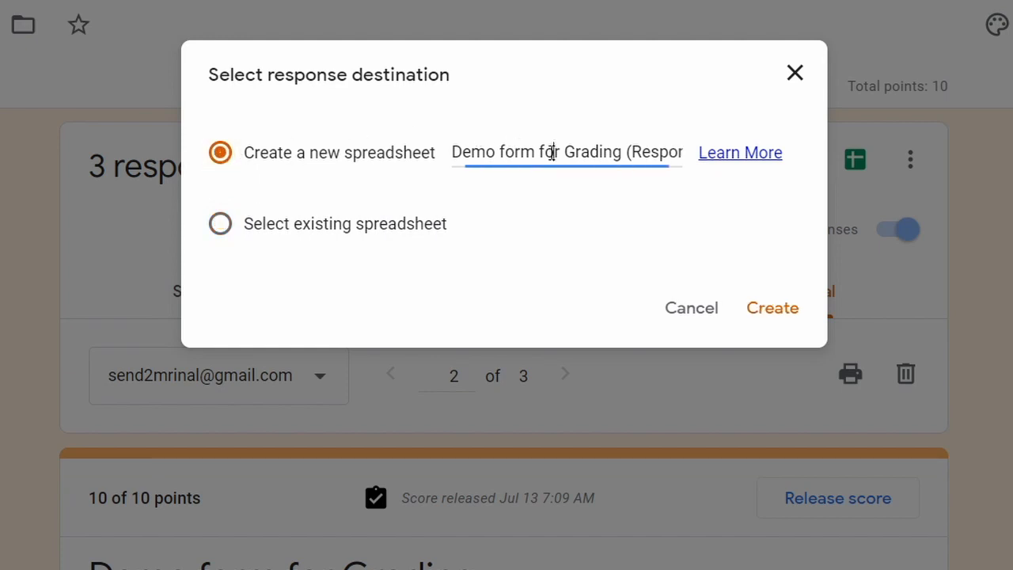
pyautogui.click(623, 150)
pyautogui.write('2')
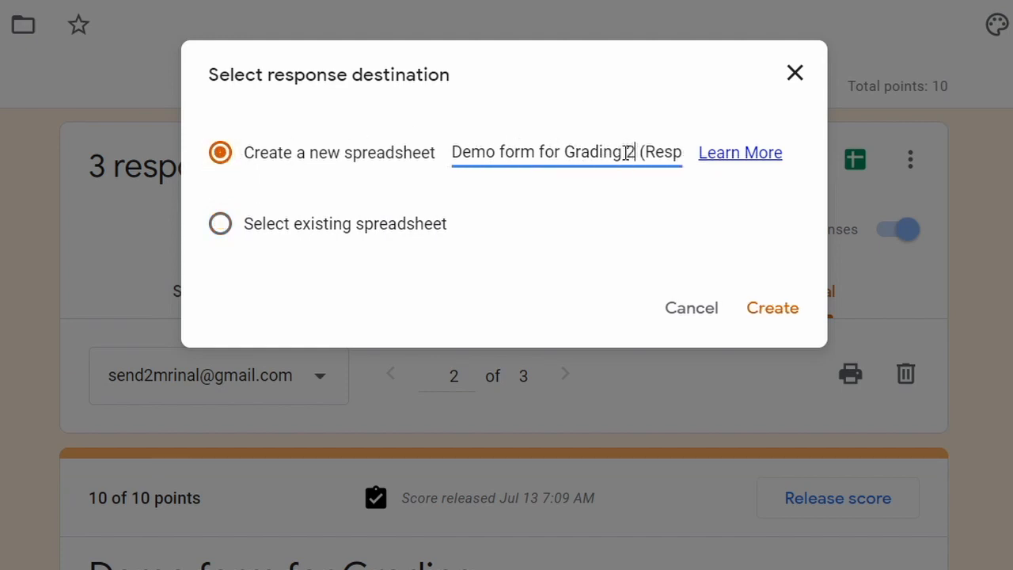
pyautogui.click(778, 317)
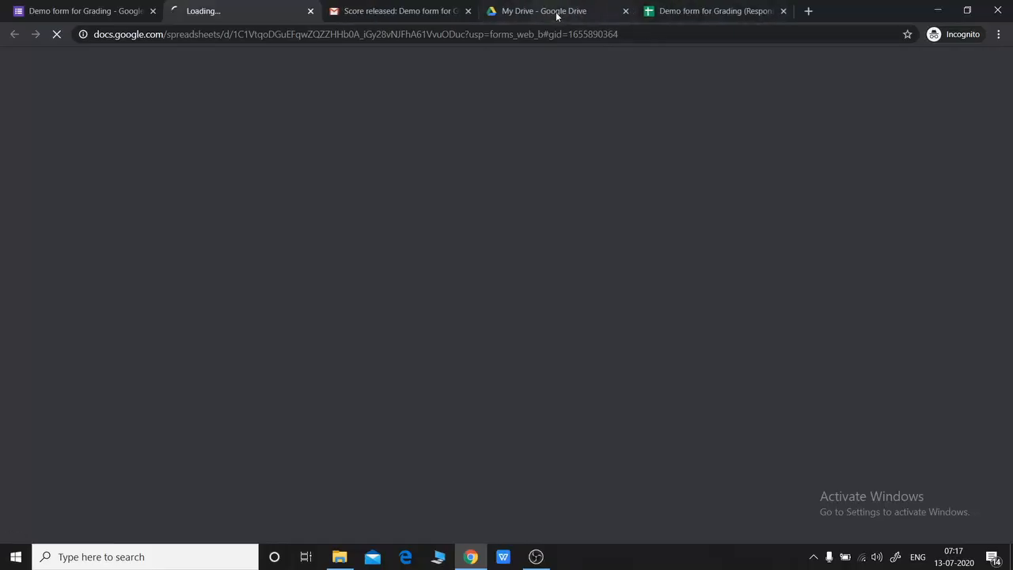
# Step: View the new spreadsheet's three graded responses, then return to the form
pyautogui.click(554, 12)
pyautogui.click(238, 11)
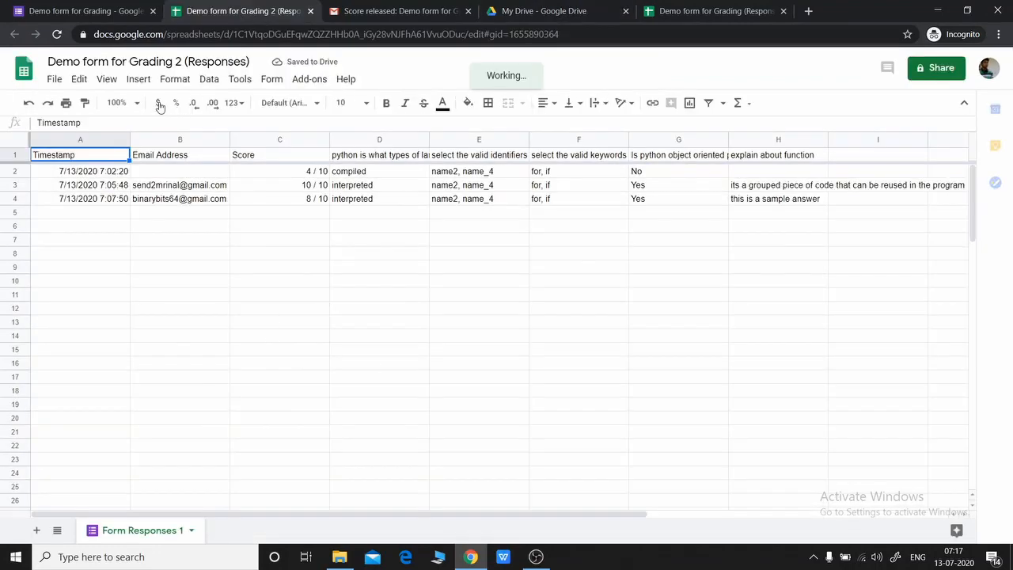
pyautogui.click(87, 10)
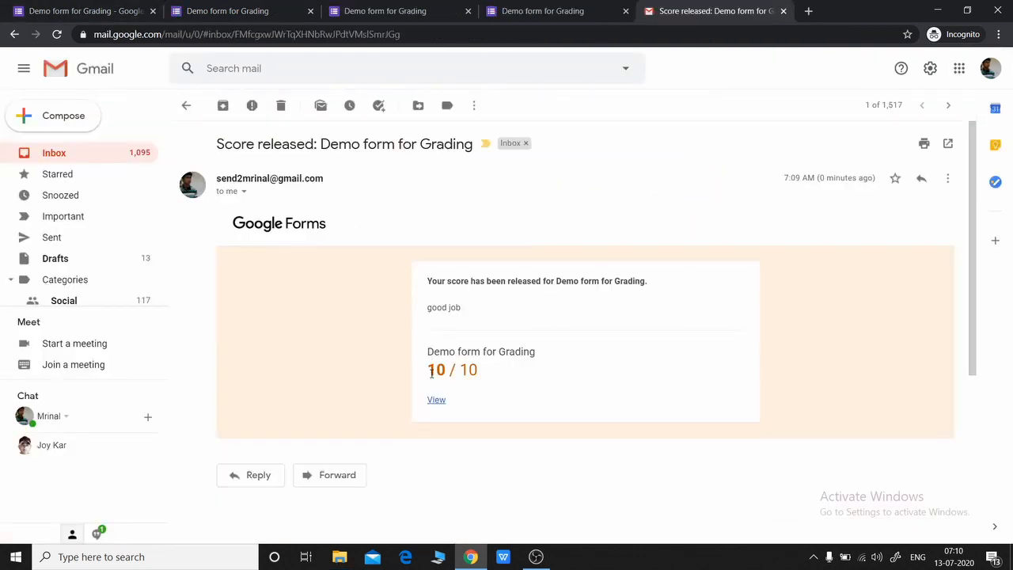